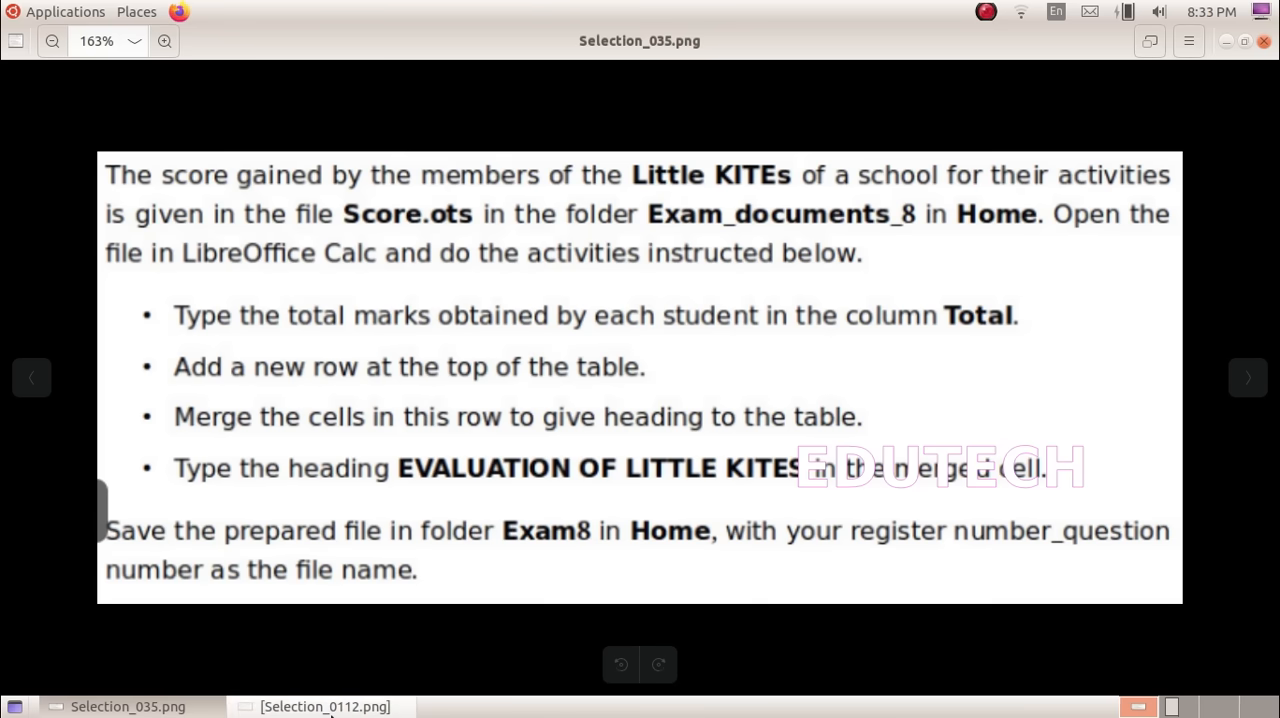
Step: Check the Selection_0112.png instructions and open Score.ots from the Exam_documents_8 folder in Home
click(320, 706)
scroll(370, 630, up, 2)
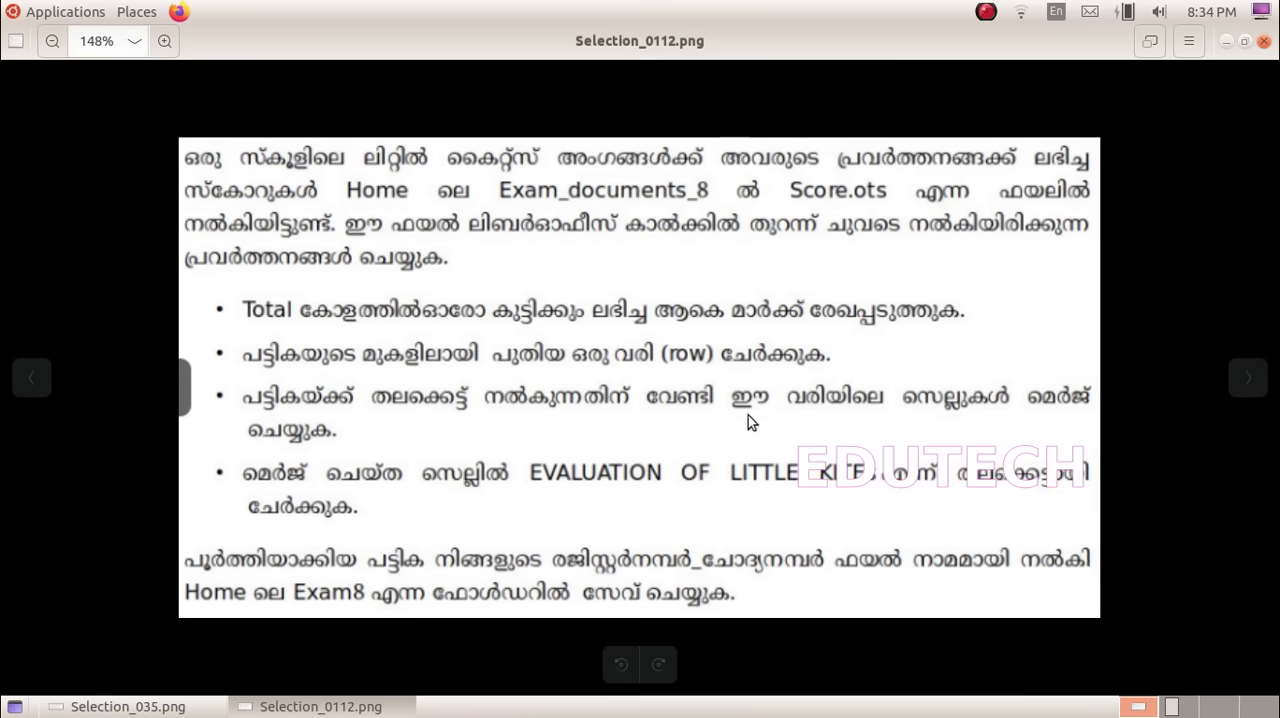
click(132, 13)
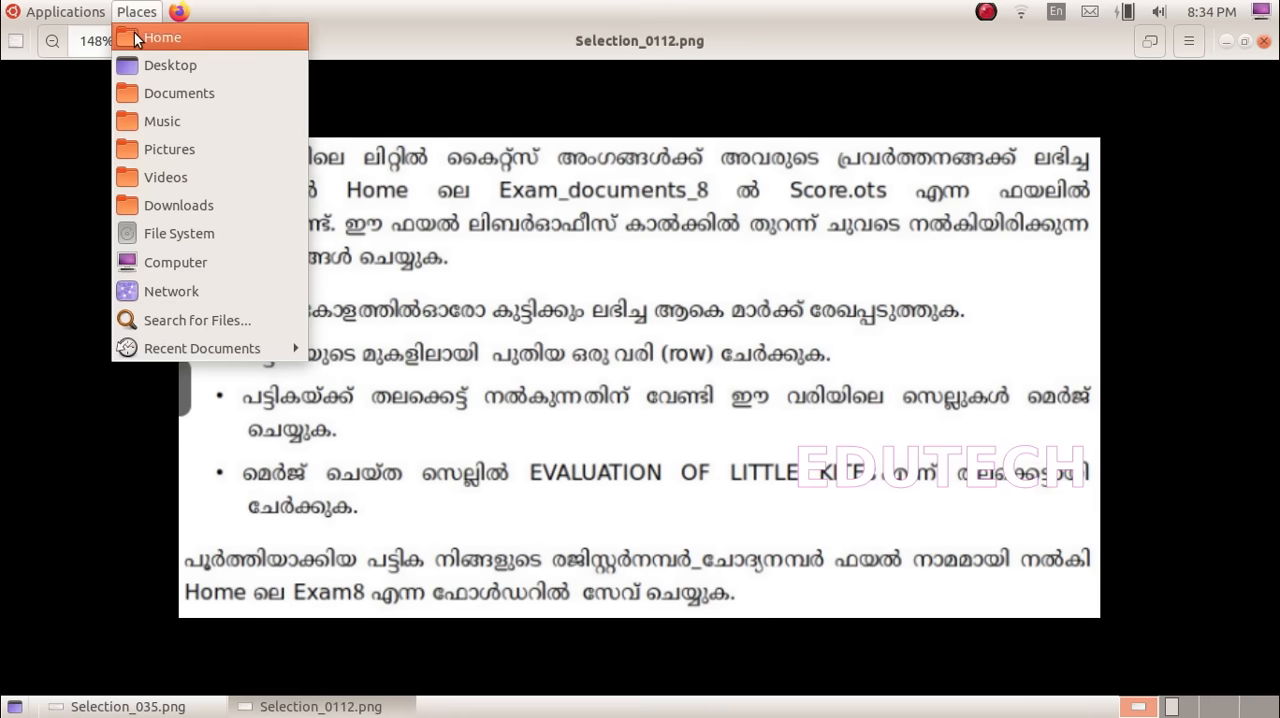
click(134, 36)
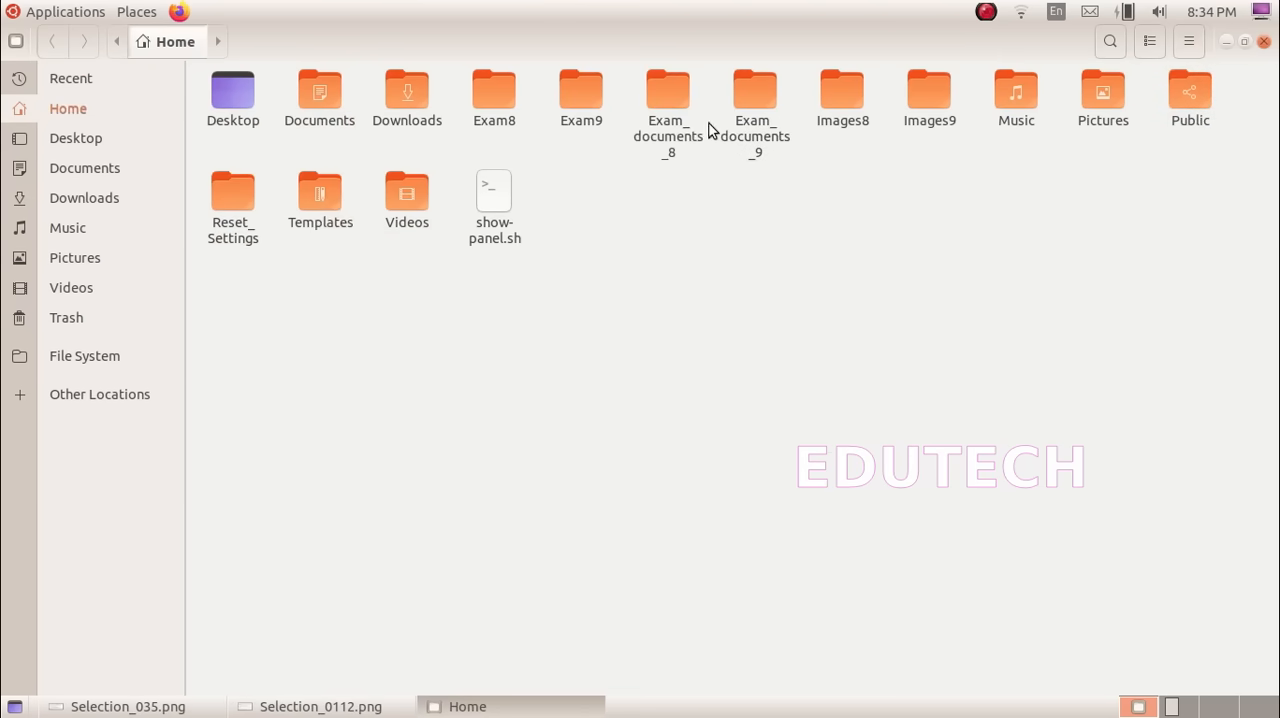
double_click(677, 122)
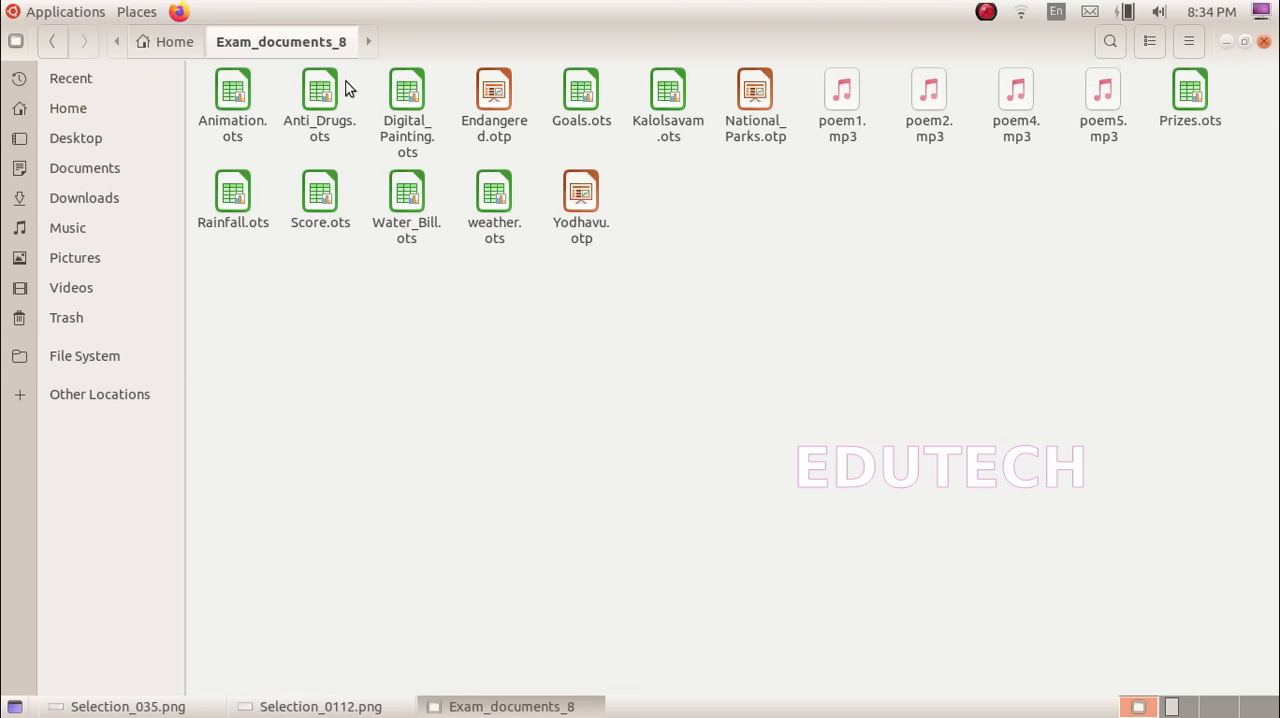
double_click(307, 222)
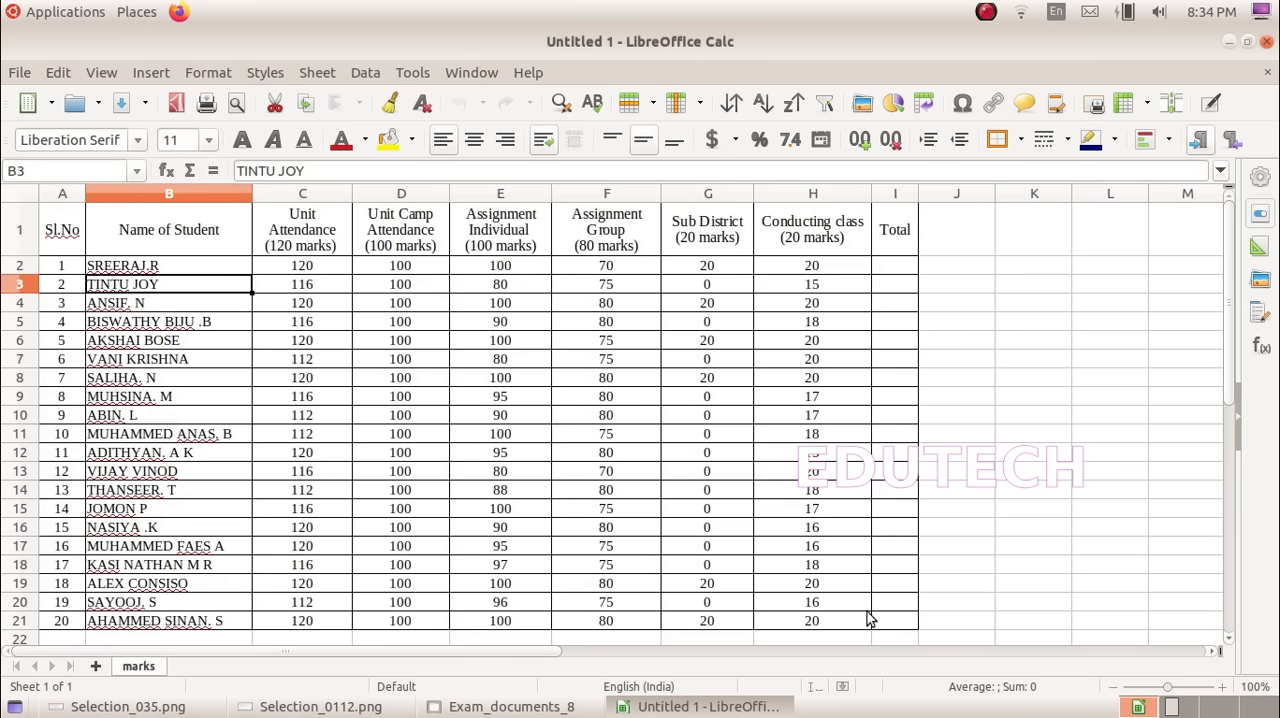
Step: Return to the score sheet and total the first student's marks in cell I2 with =SUM(C2:H2)
click(364, 700)
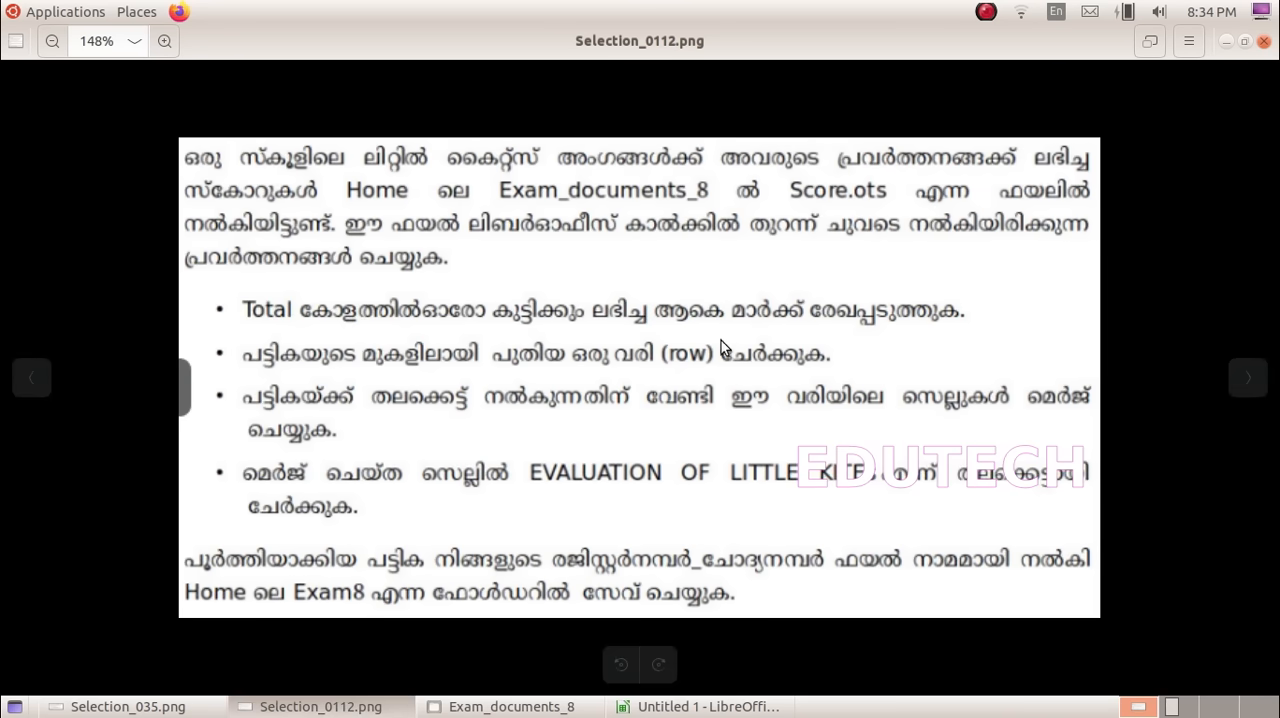
click(700, 706)
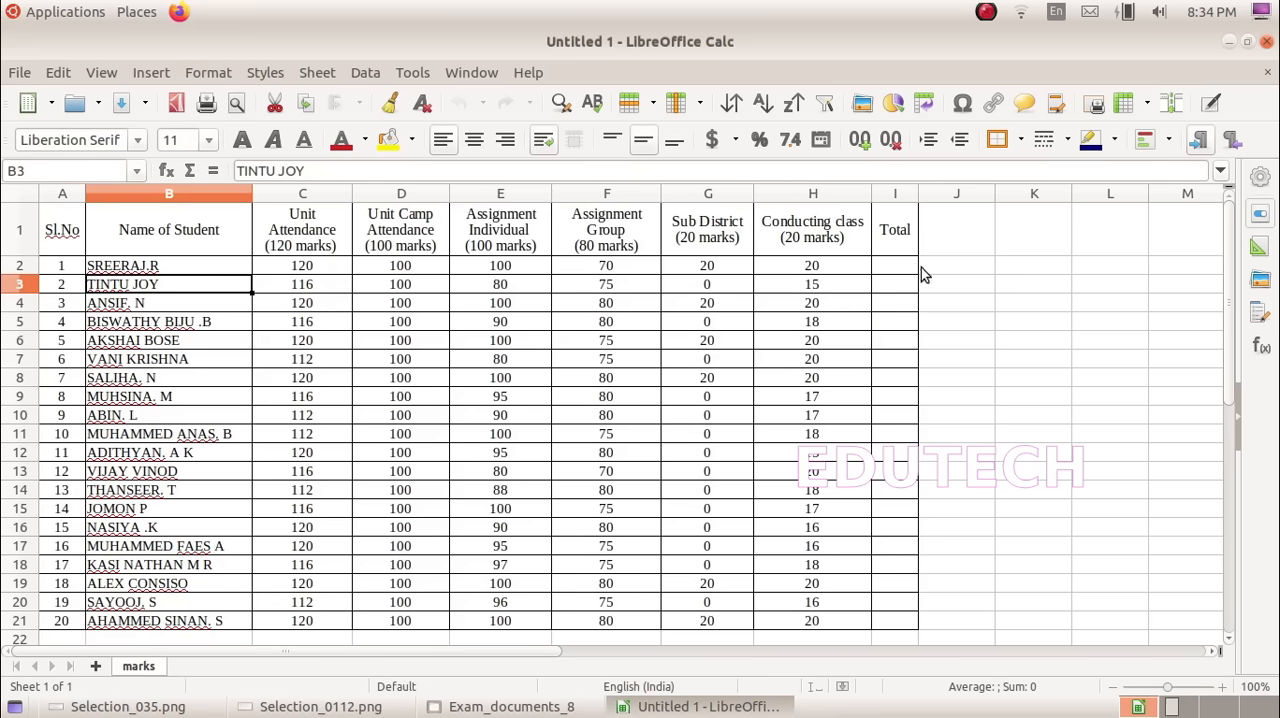
click(880, 265)
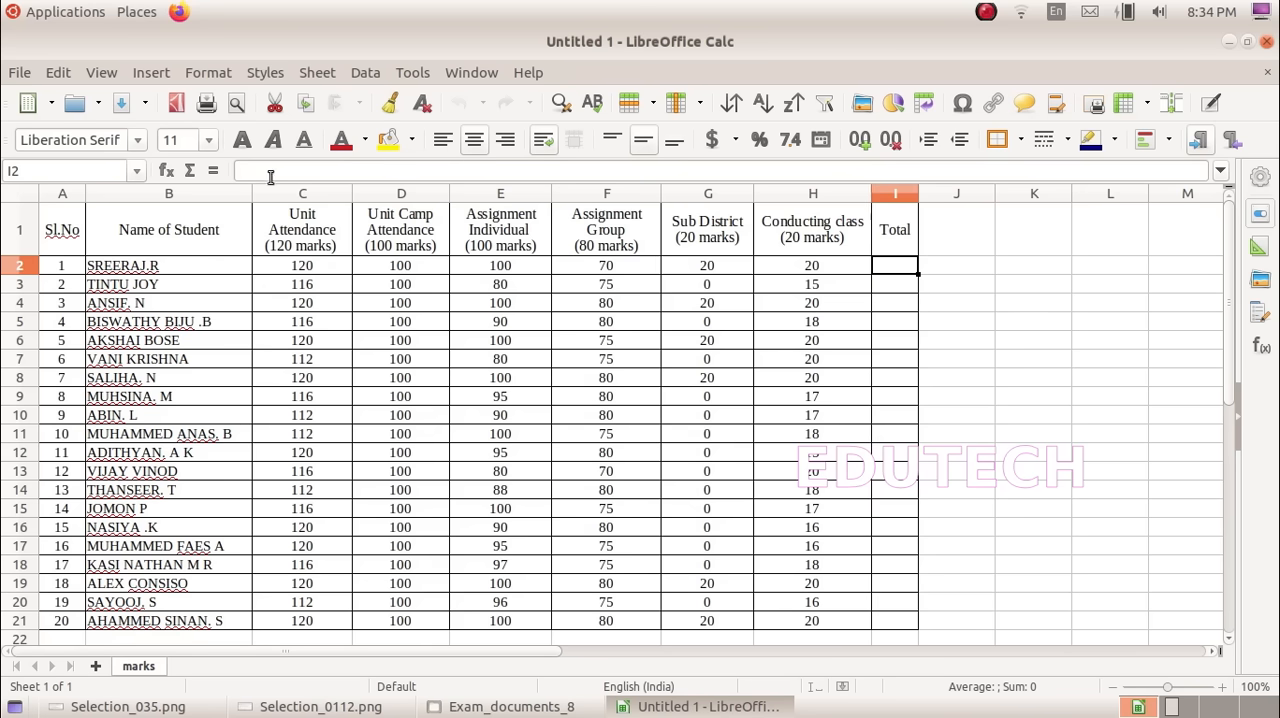
click(190, 174)
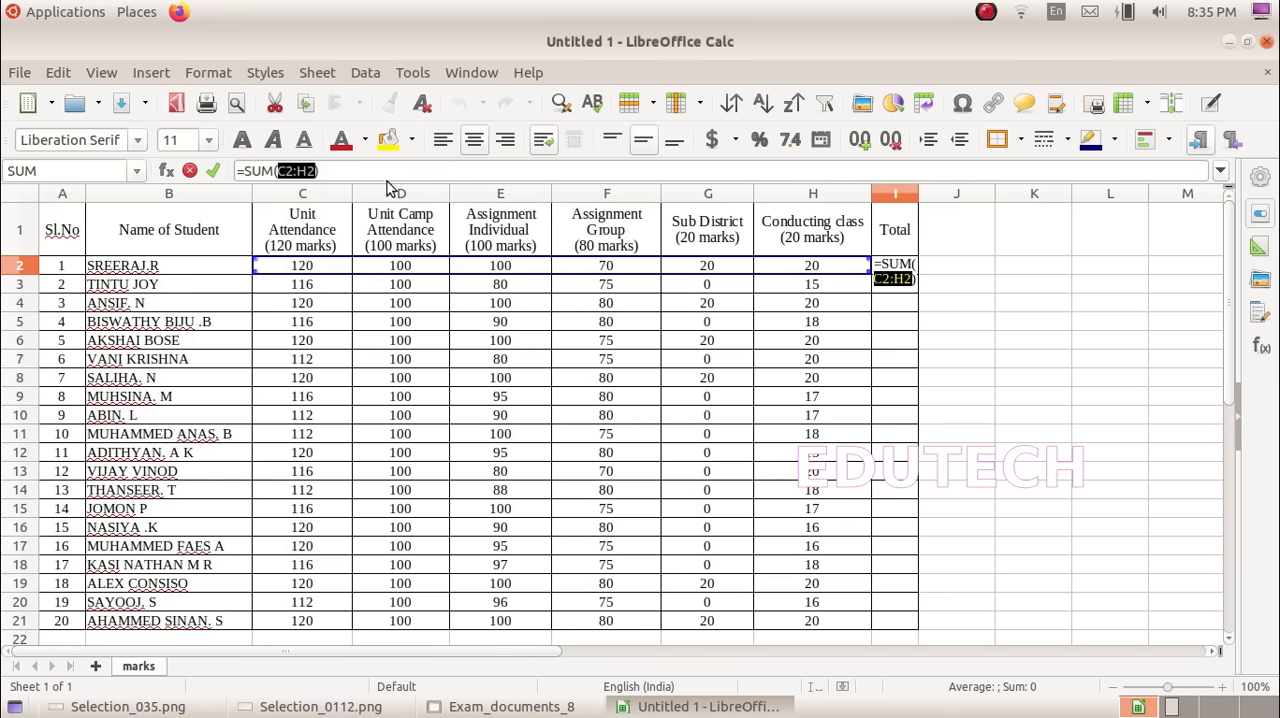
click(340, 170)
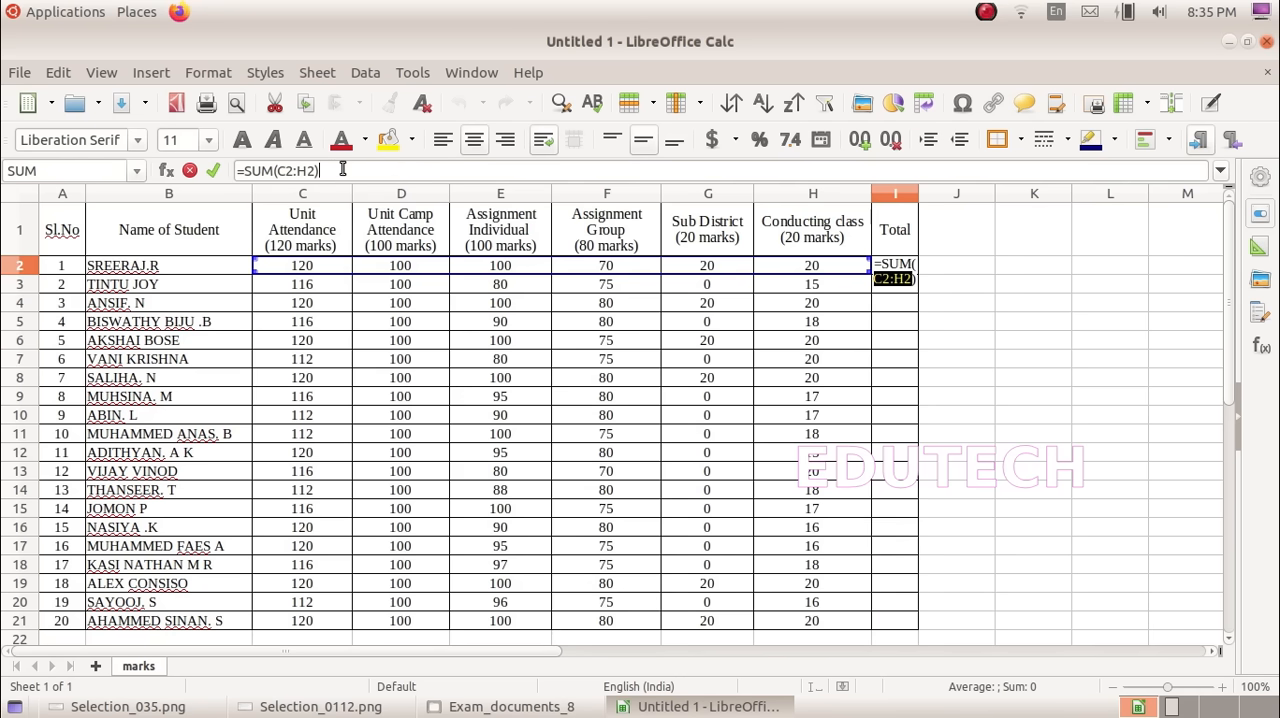
key(Return)
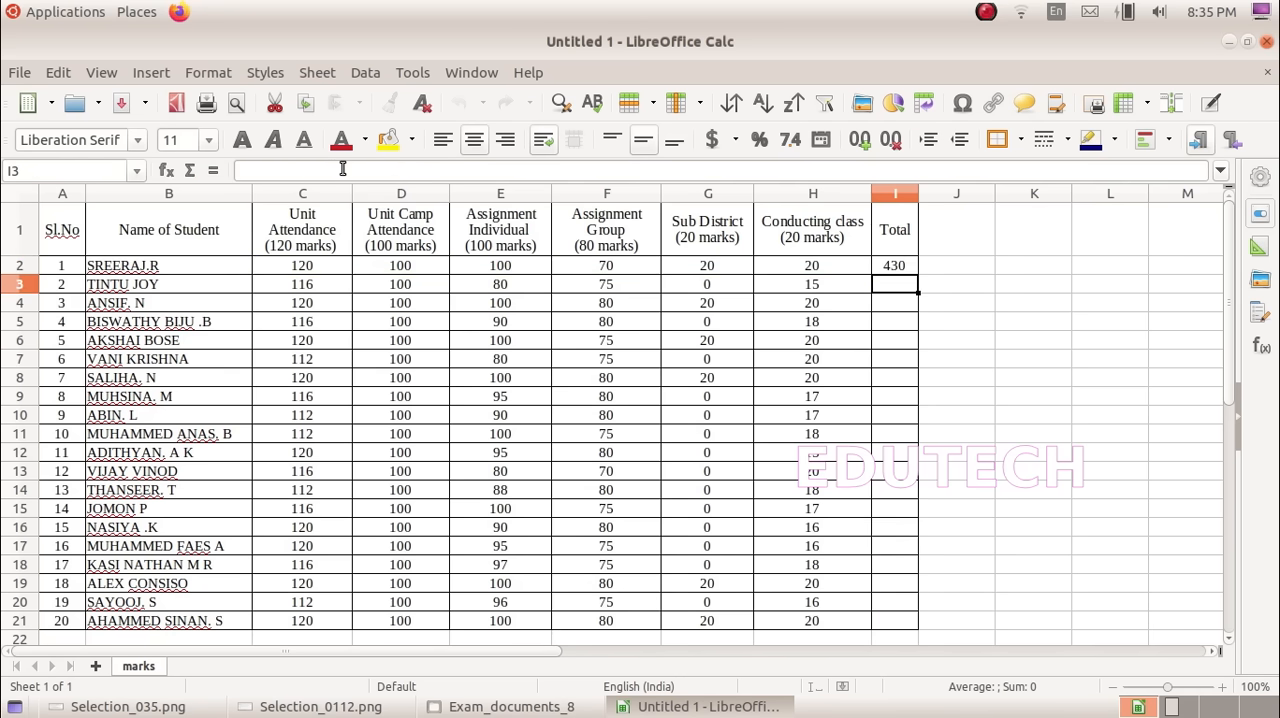
Step: Fill the I2 sum formula down the Total column to row 21 and check the copied formula in I3
click(906, 267)
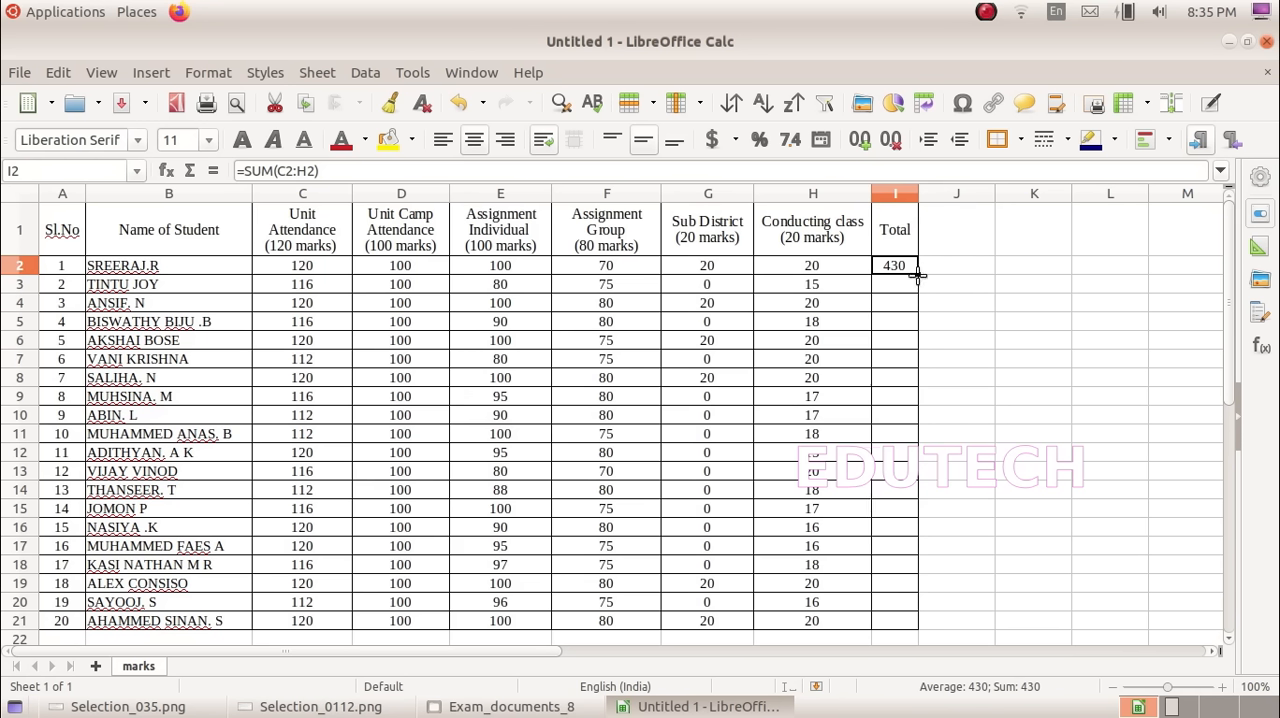
drag(917, 278, 911, 626)
click(956, 546)
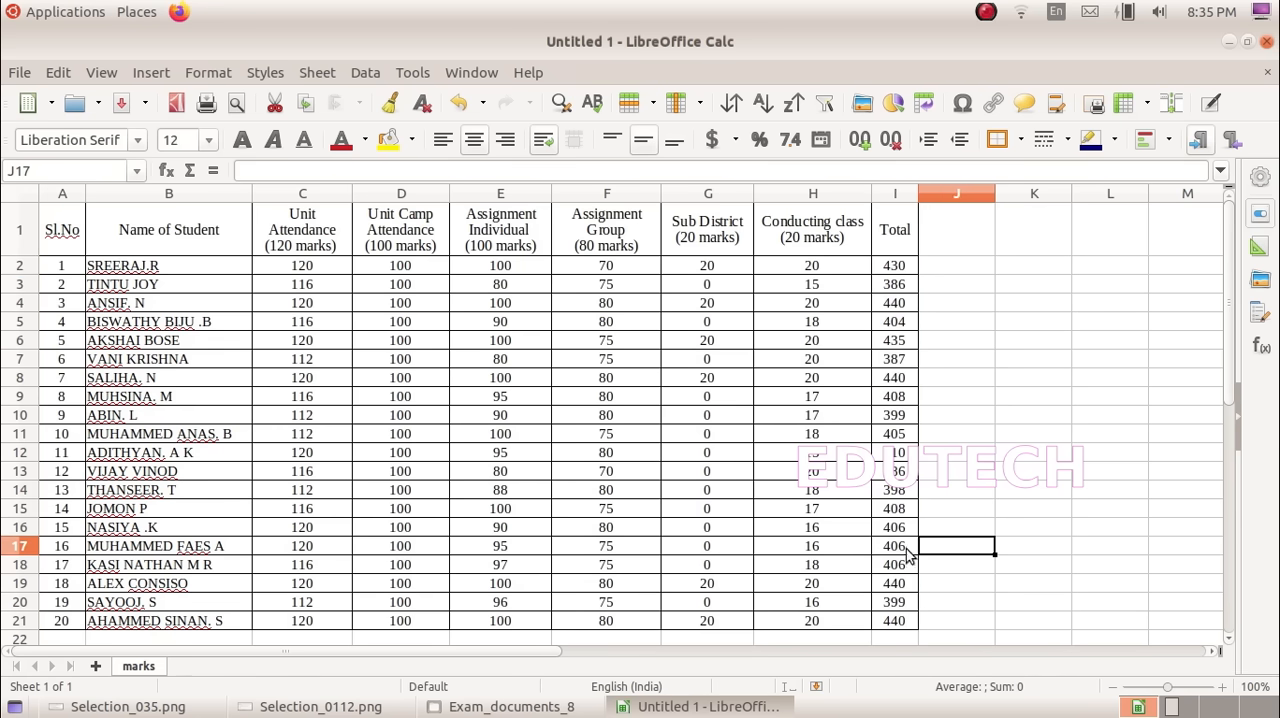
click(896, 298)
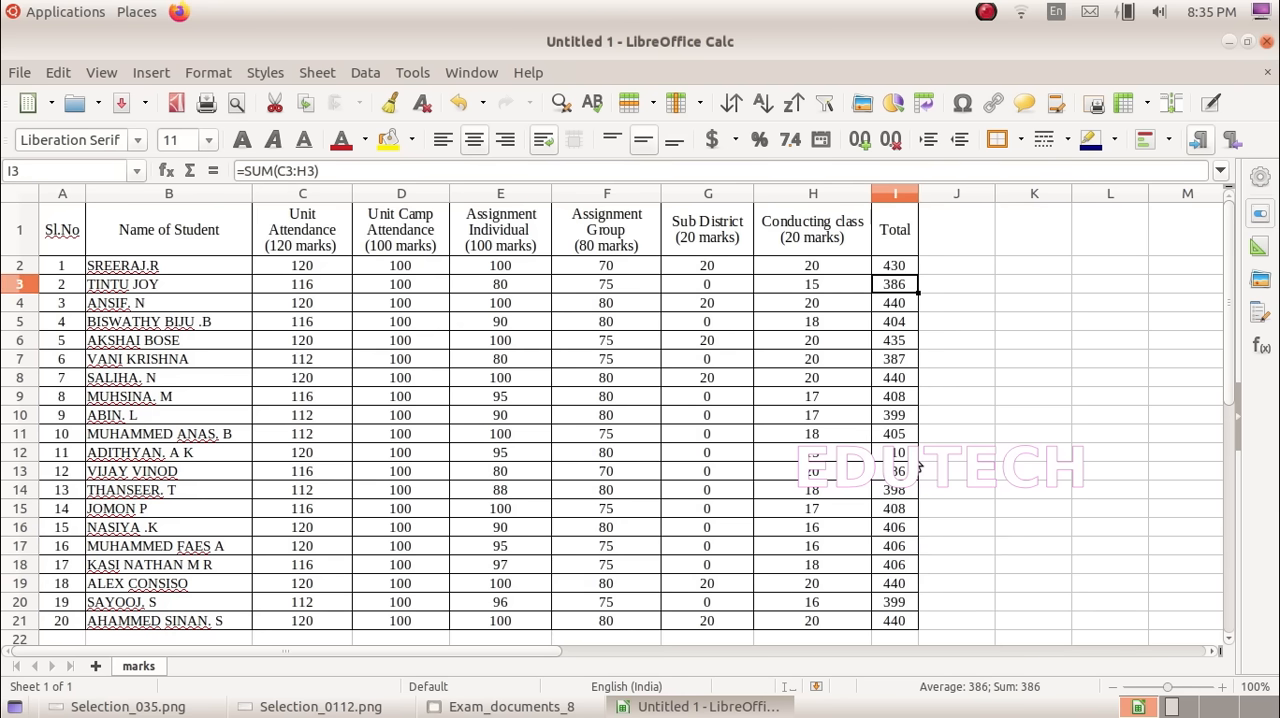
Step: Check the task instructions and insert a new row above the table's header row
click(320, 706)
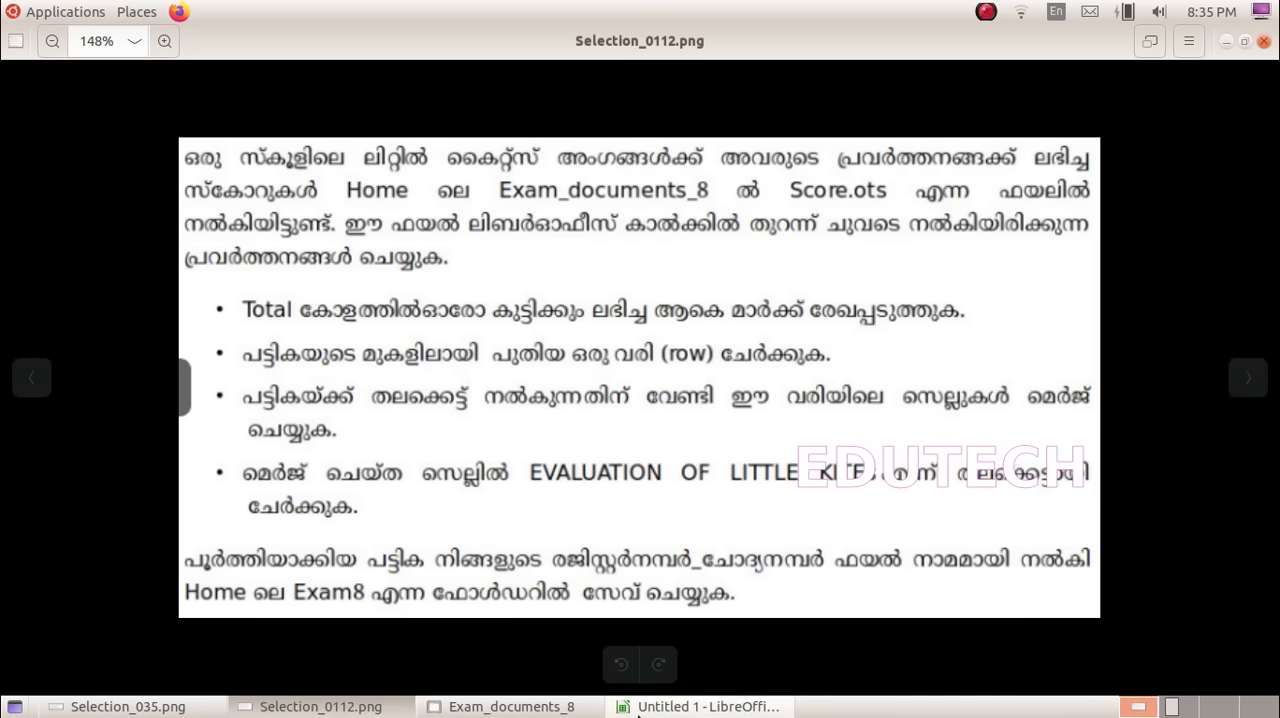
click(700, 706)
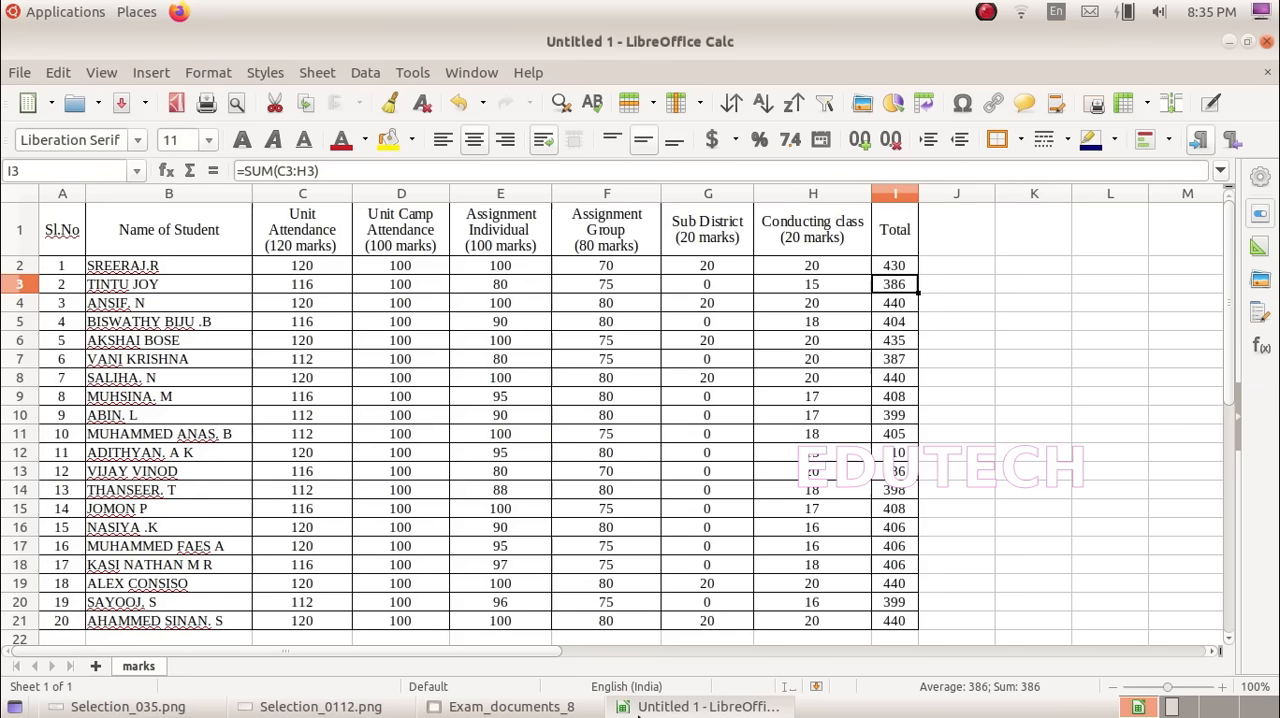
click(20, 230)
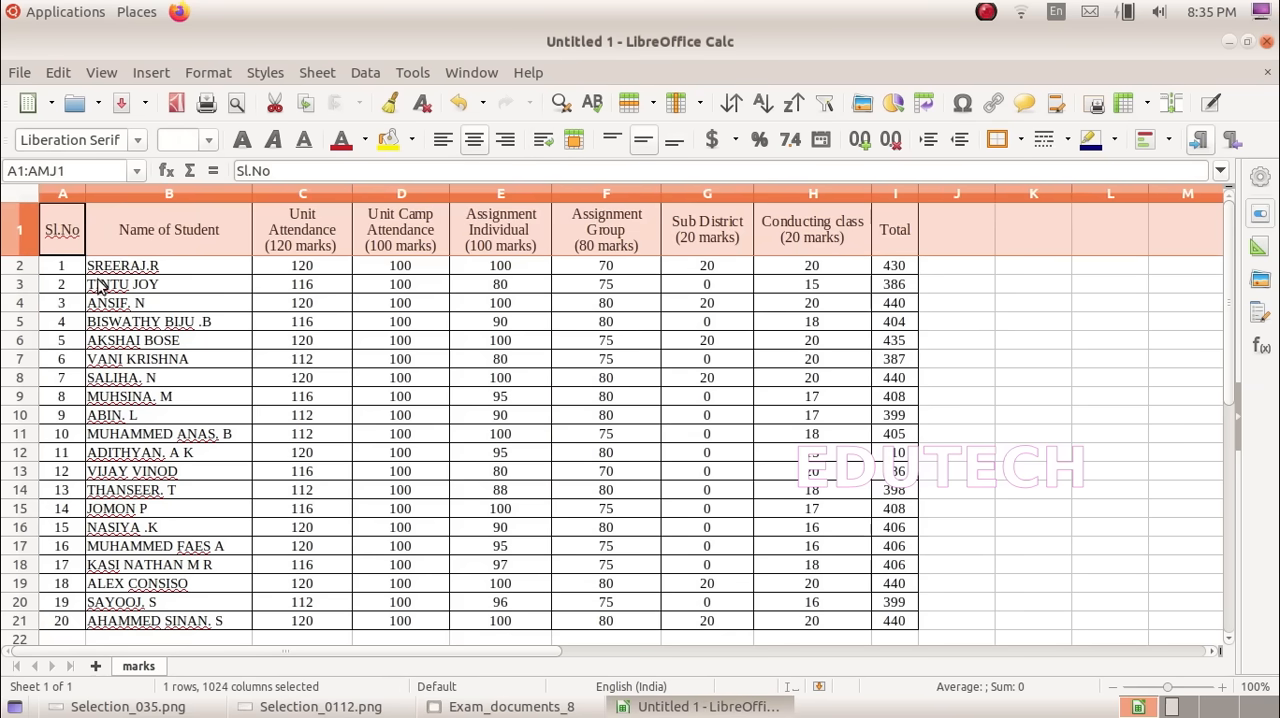
click(78, 340)
click(14, 248)
right_click(28, 232)
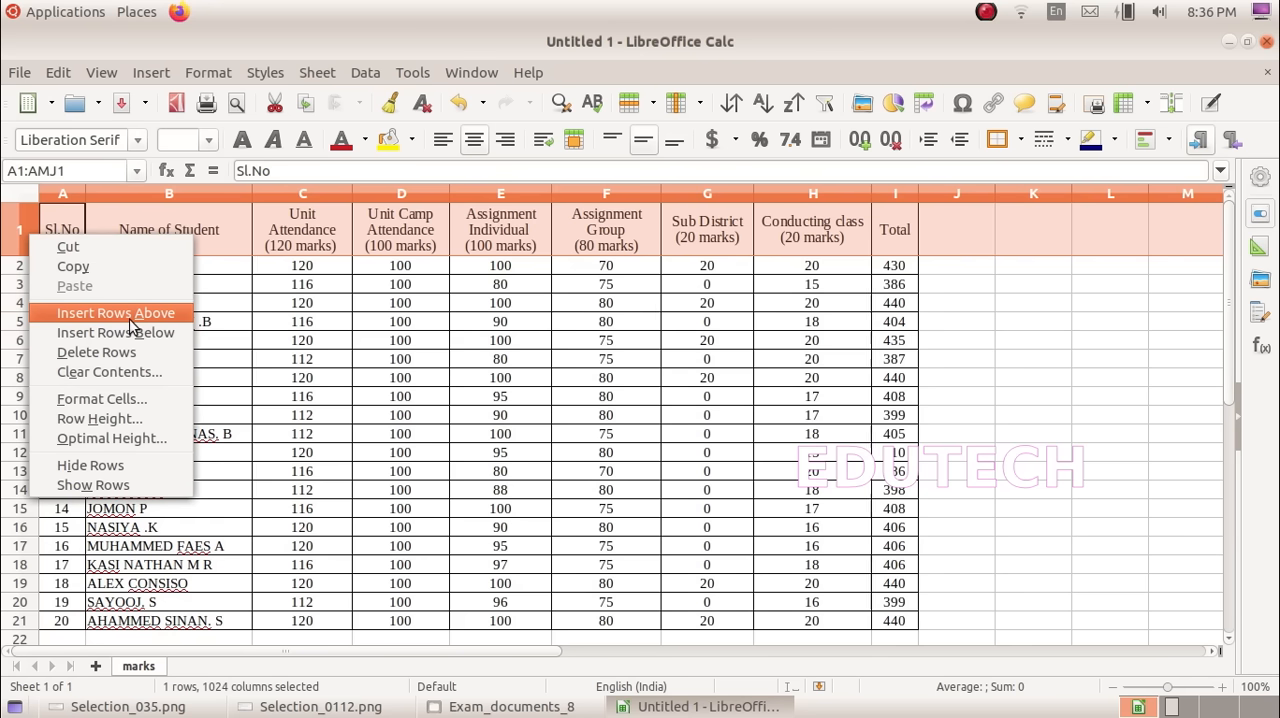
click(167, 314)
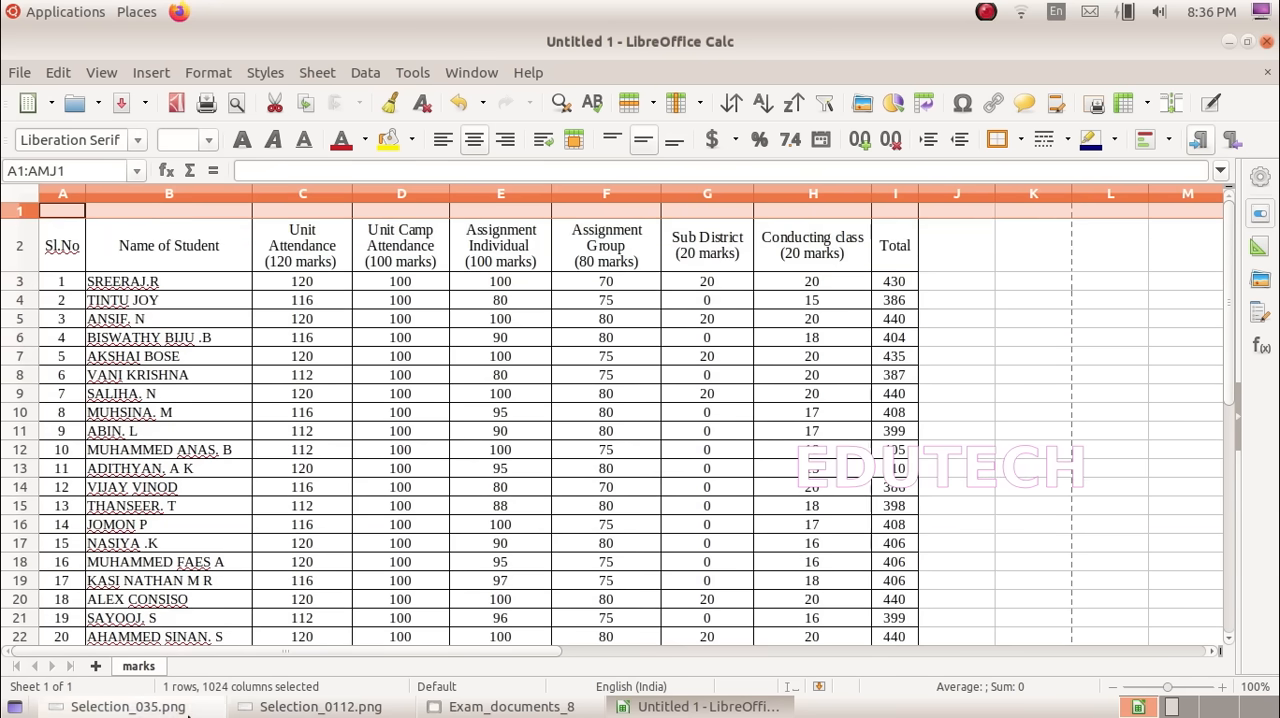
Step: Merge cells A1:I1 into a single heading cell and increase the height of row 1
click(128, 706)
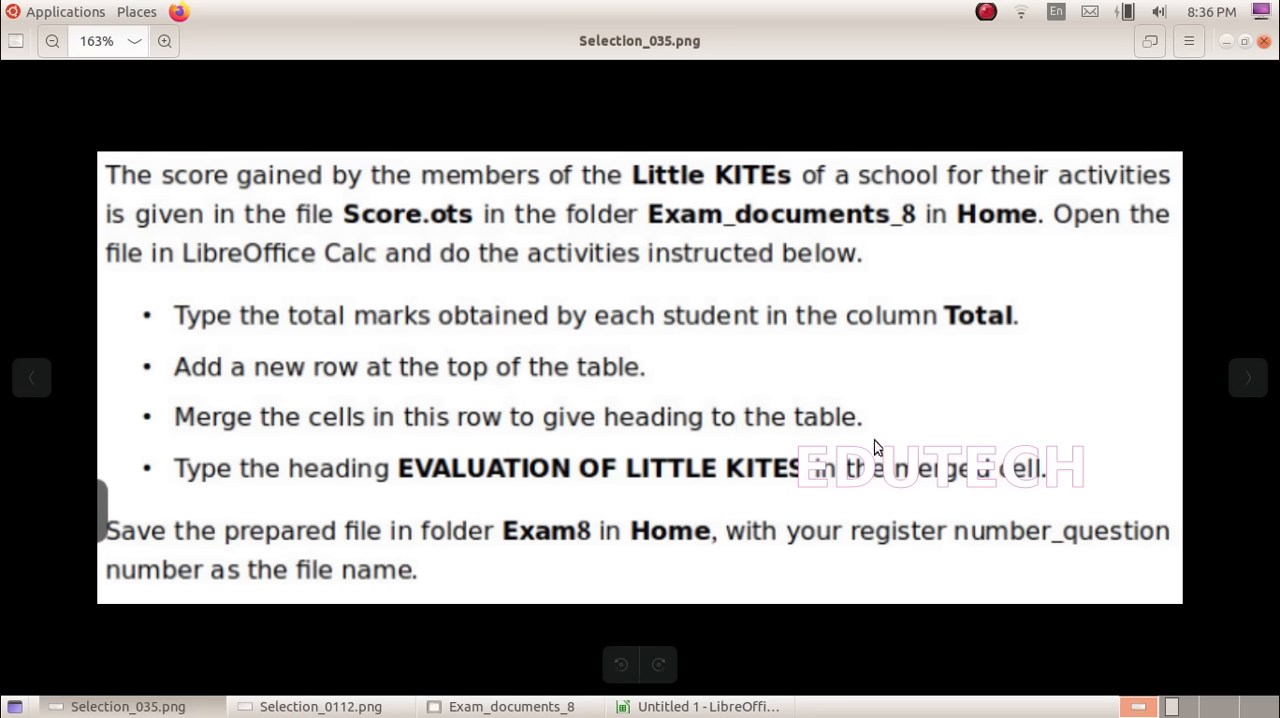
click(700, 706)
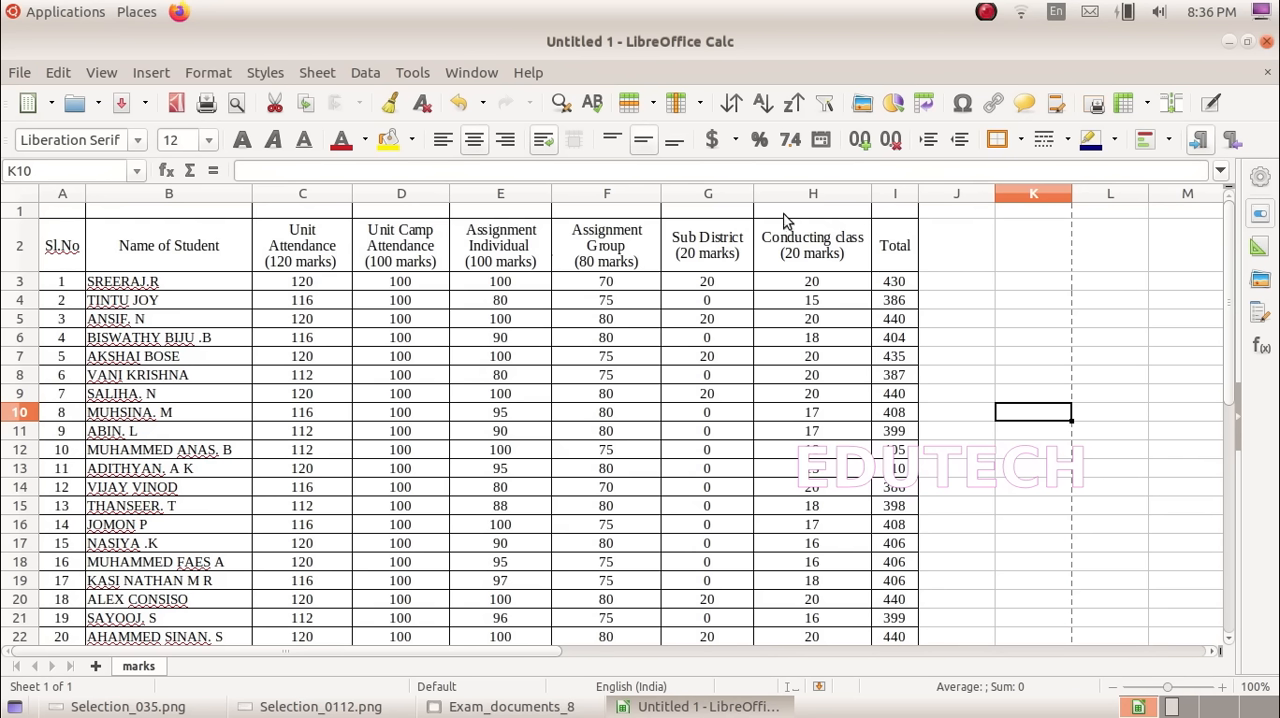
click(66, 212)
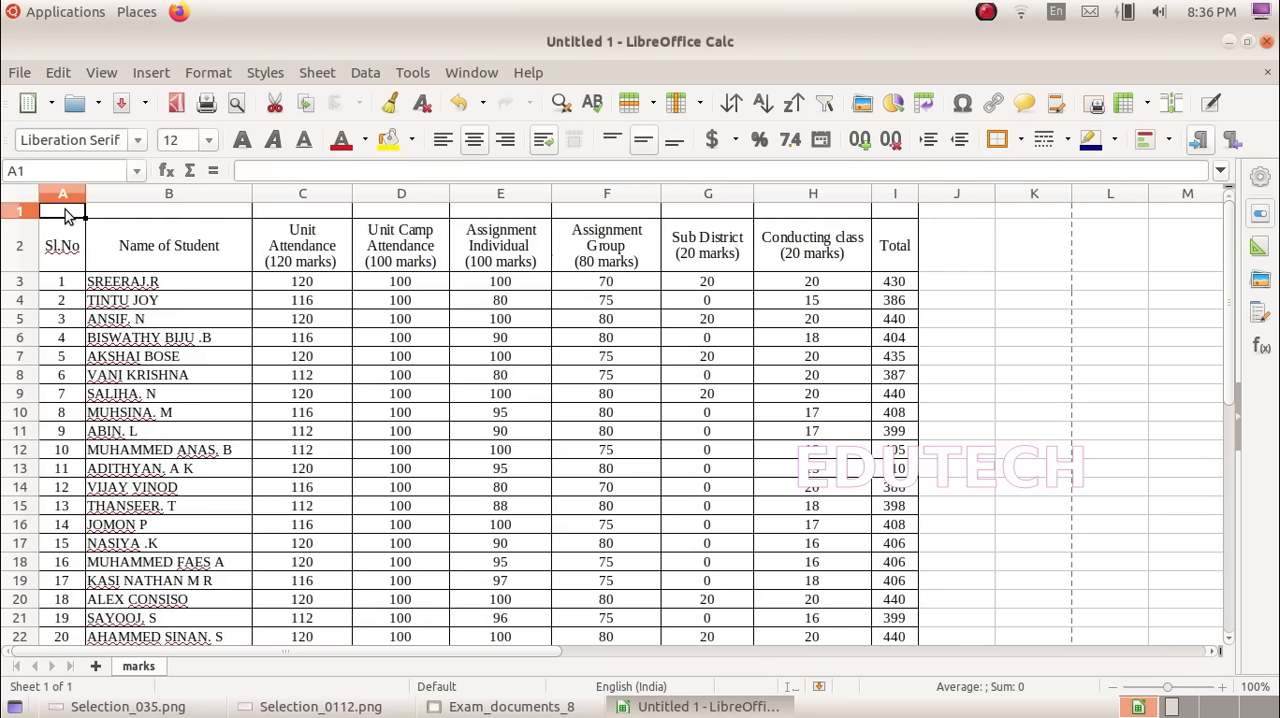
drag(68, 215, 935, 220)
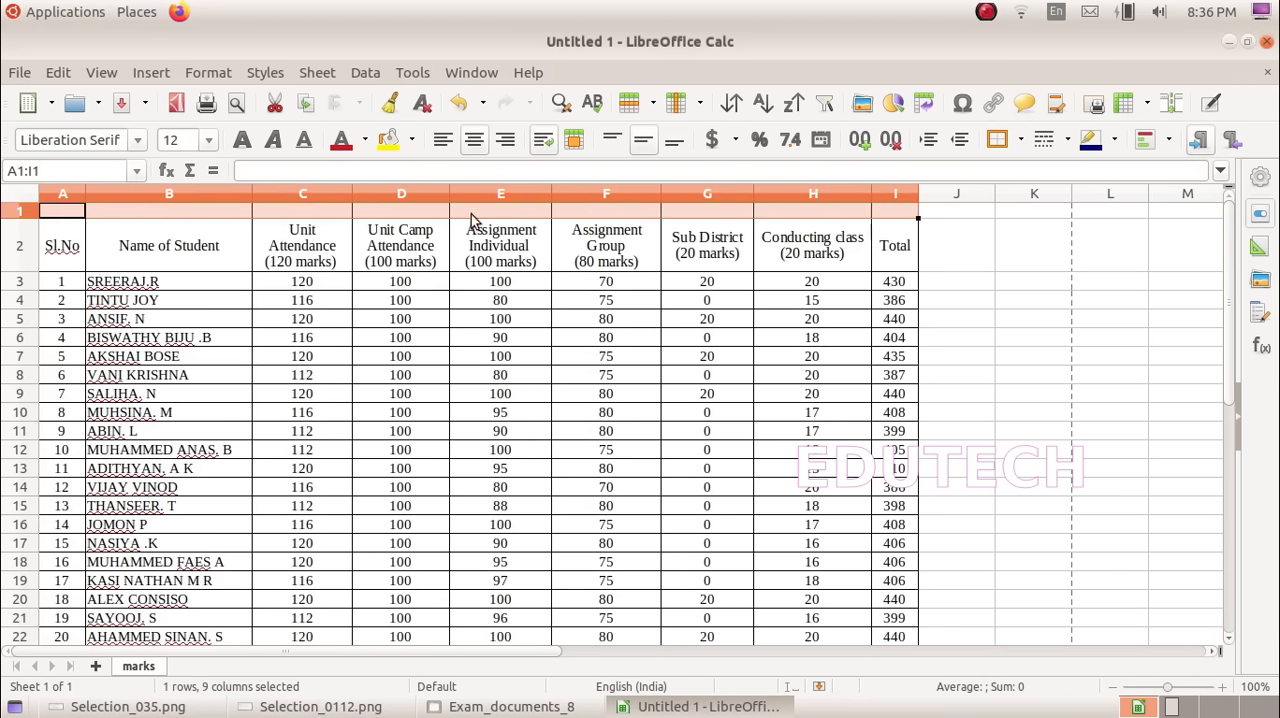
click(575, 148)
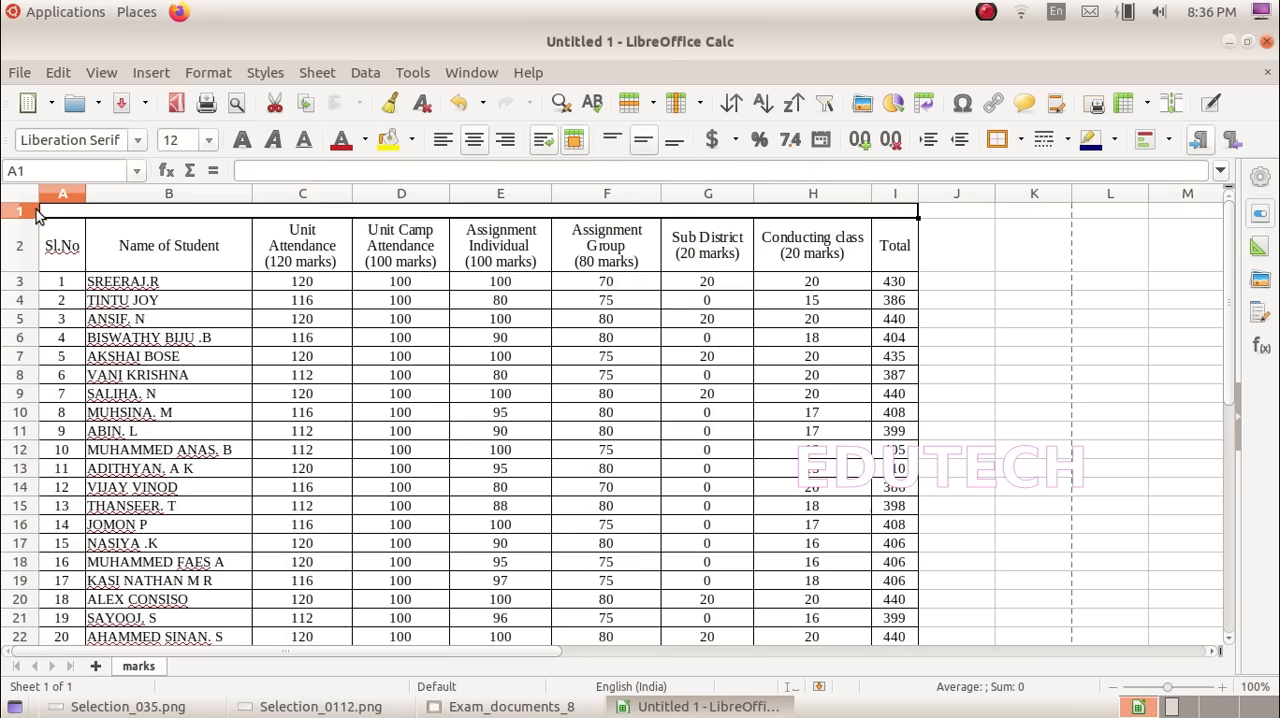
mouse_move(33, 216)
mouse_down()
mouse_move(30, 250)
mouse_move(31, 233)
mouse_up()
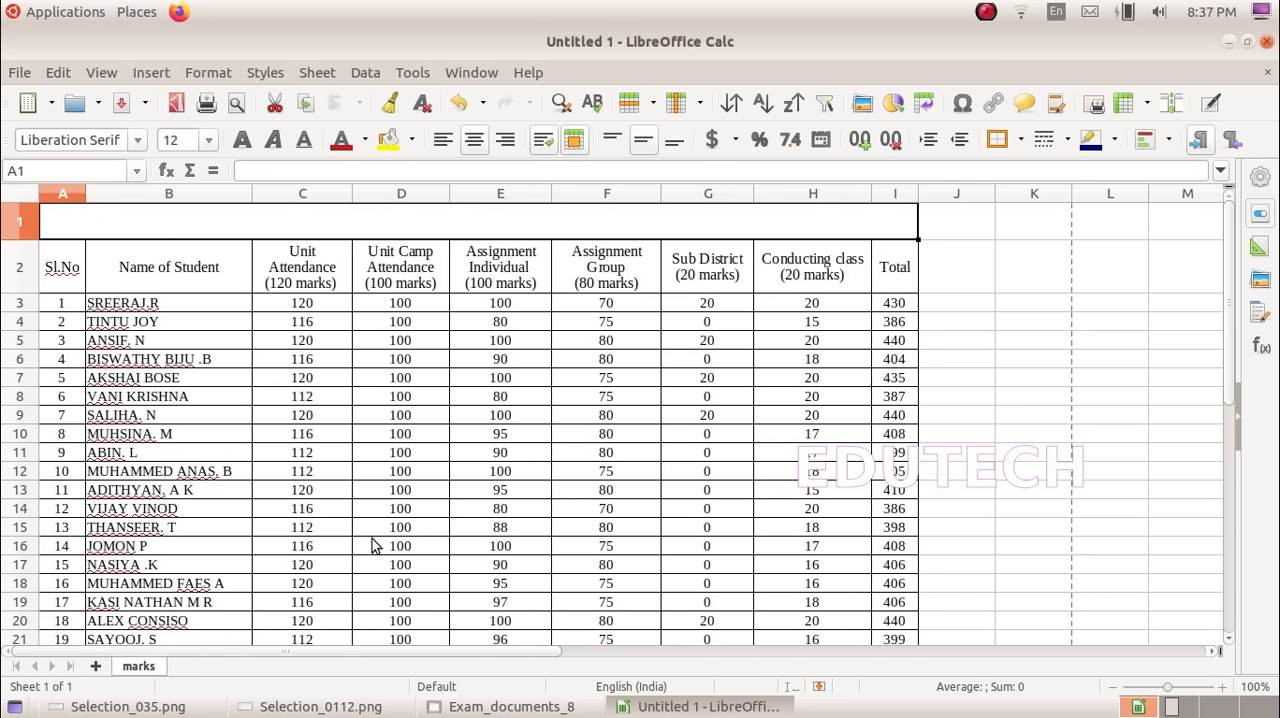
Step: Enter the heading EVALUATION OF LITTLE KITES in the merged cell, checking its wording against the instructions
click(290, 710)
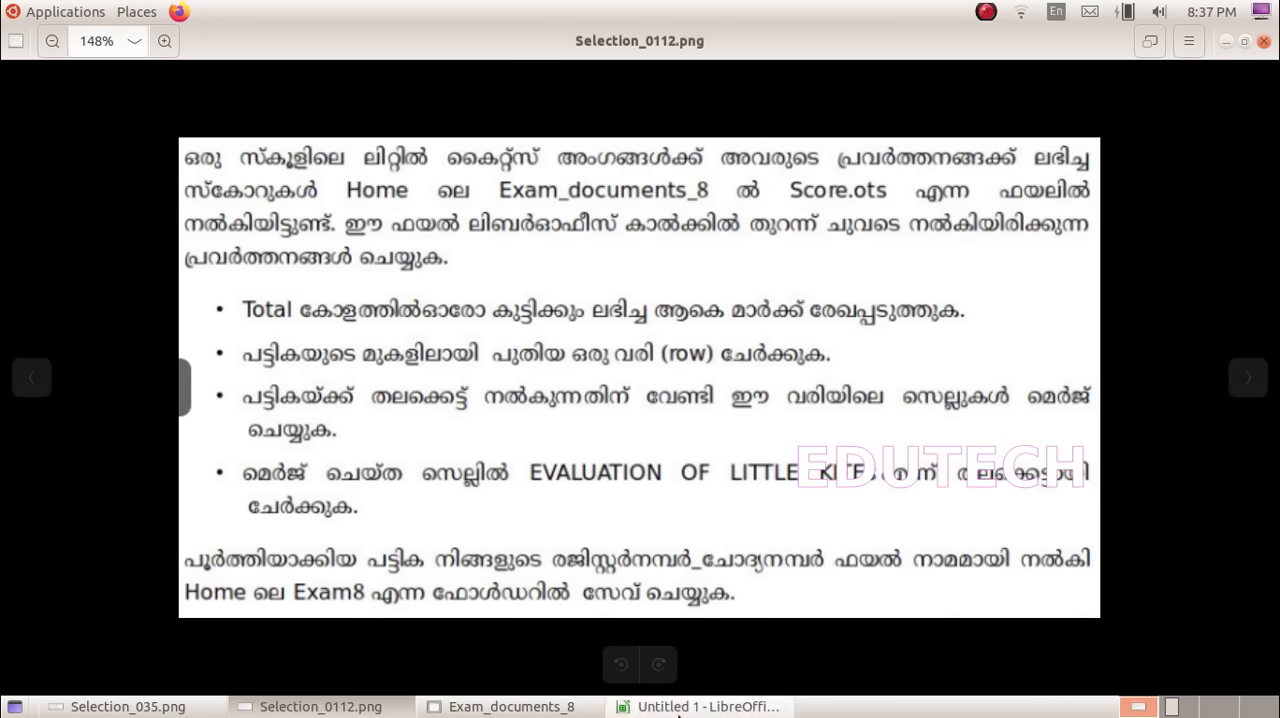
click(700, 706)
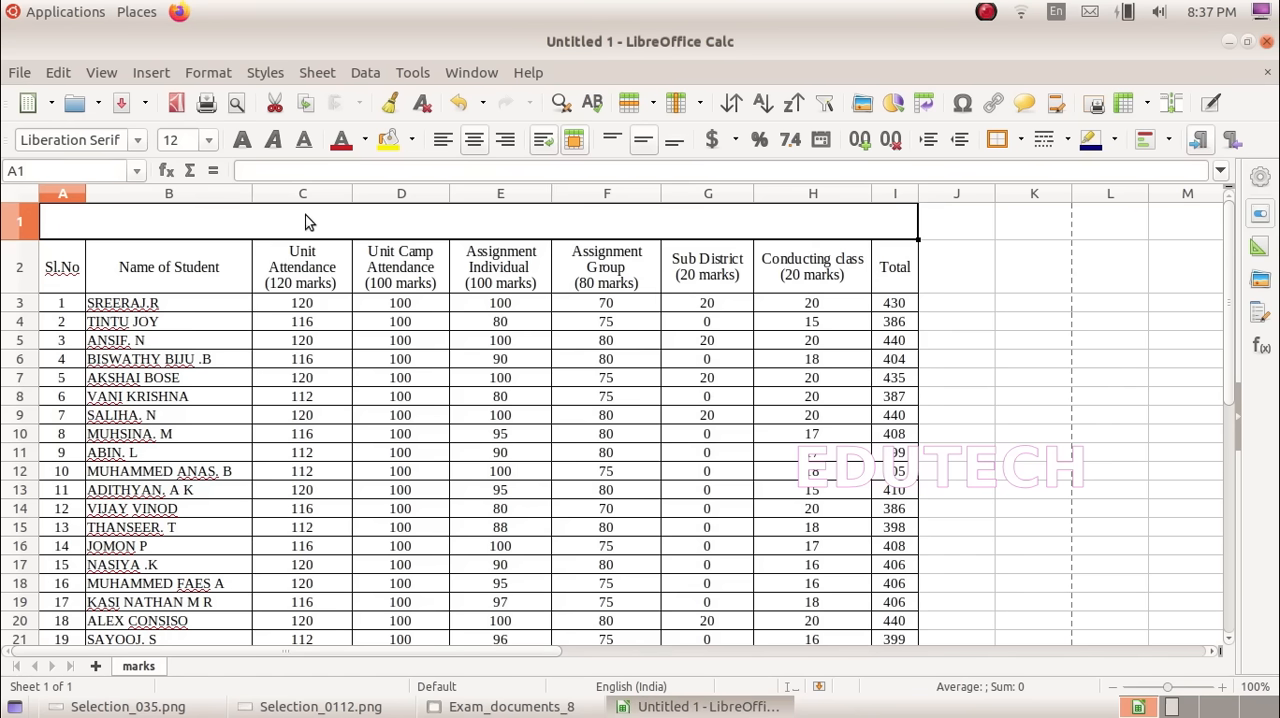
text(E)
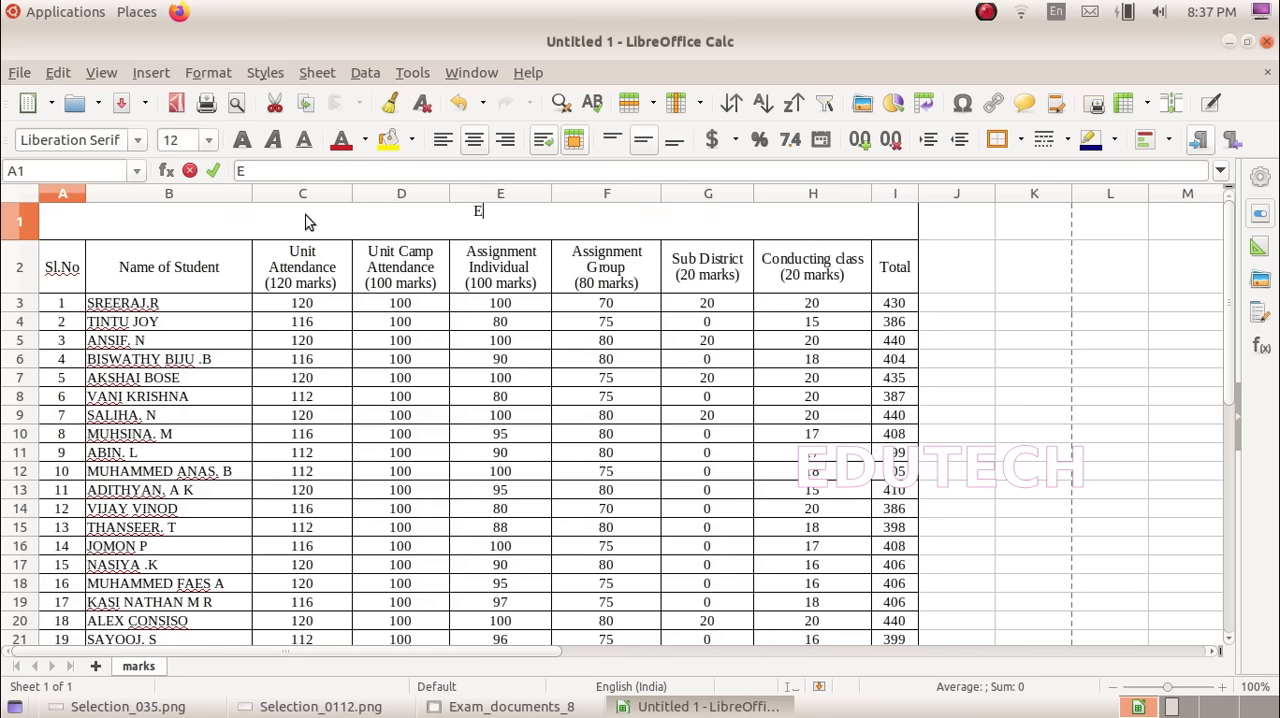
text(VALUATION OF LITTLE KITES)
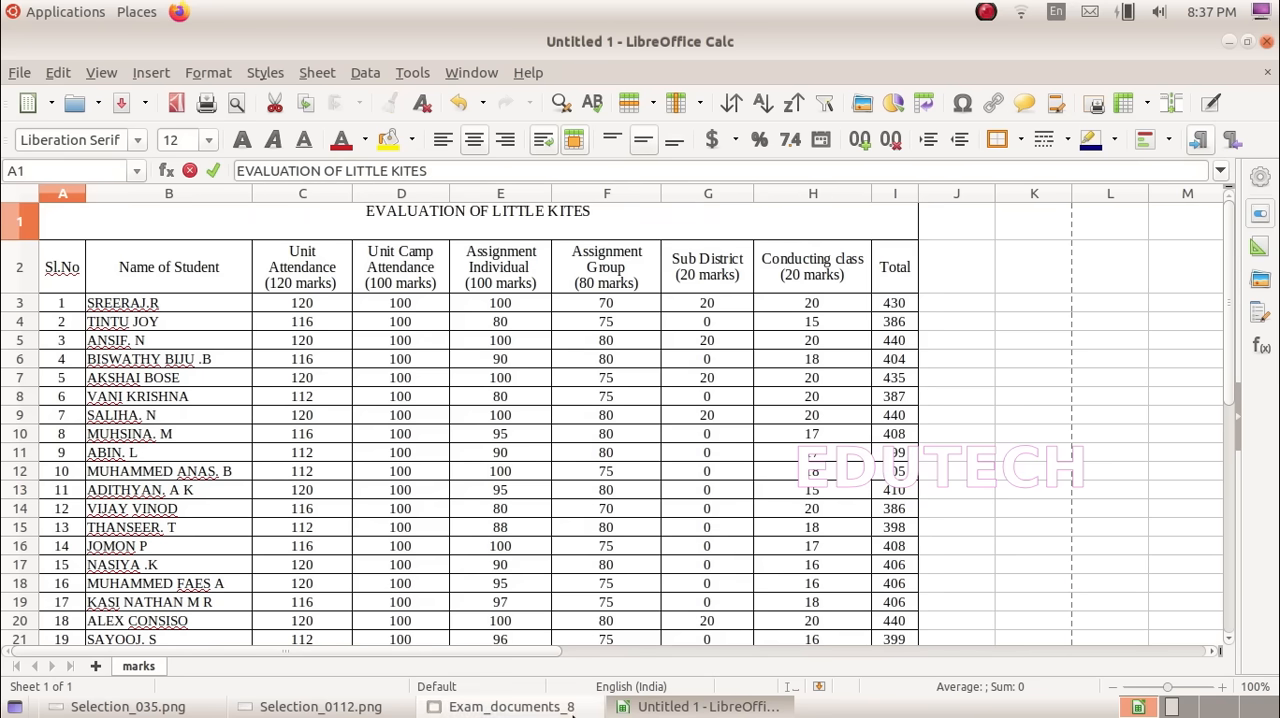
click(320, 706)
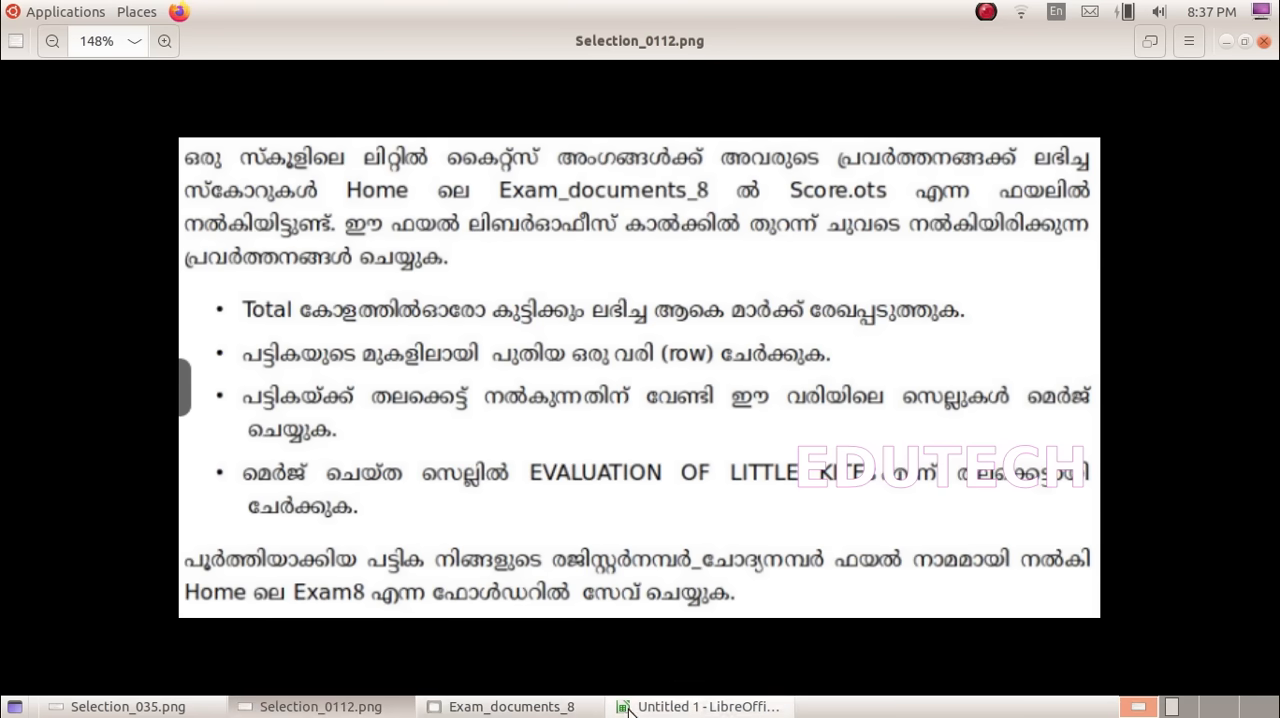
click(700, 706)
click(1084, 410)
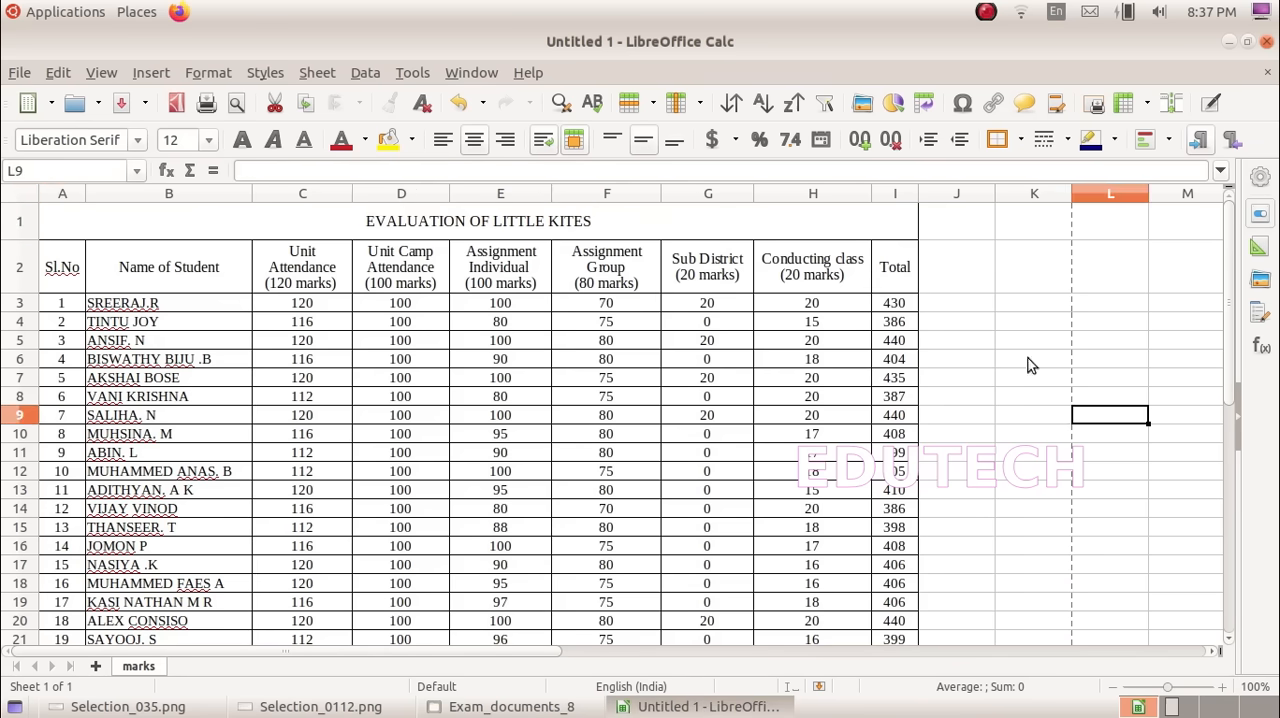
Step: Make the heading in the merged cell bold and set its font size to 18
click(500, 218)
click(241, 140)
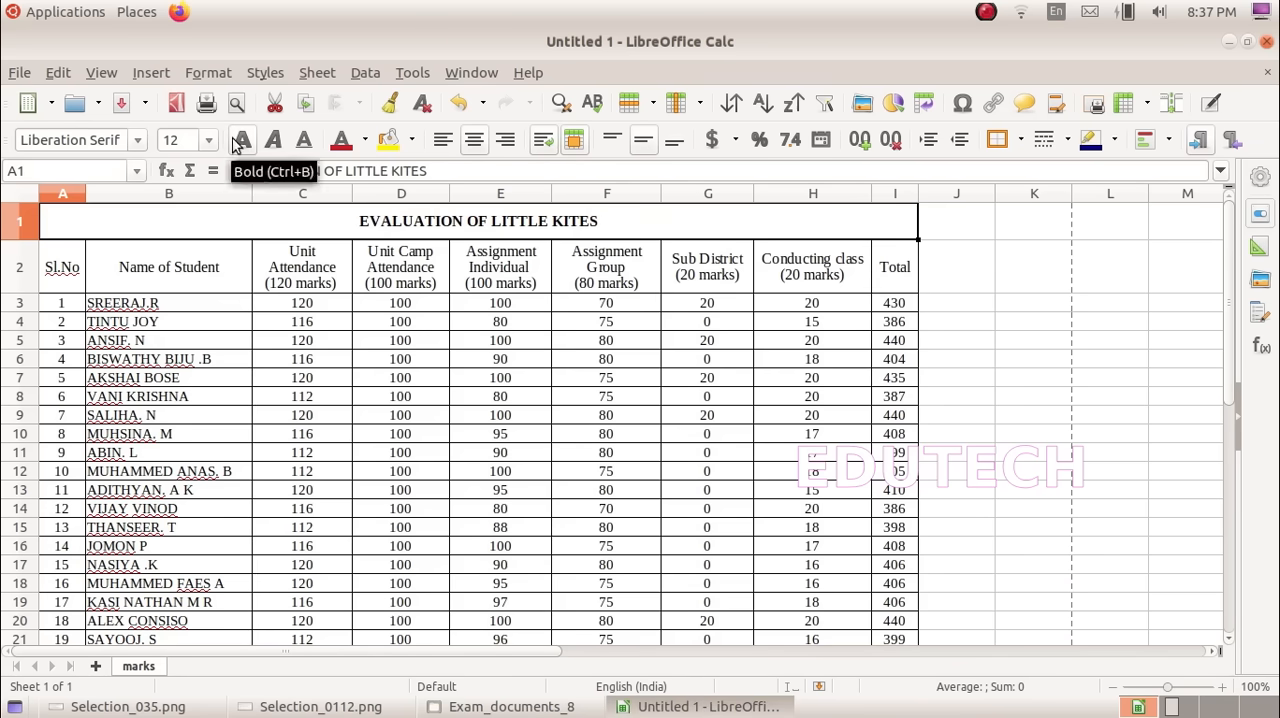
click(208, 140)
click(191, 336)
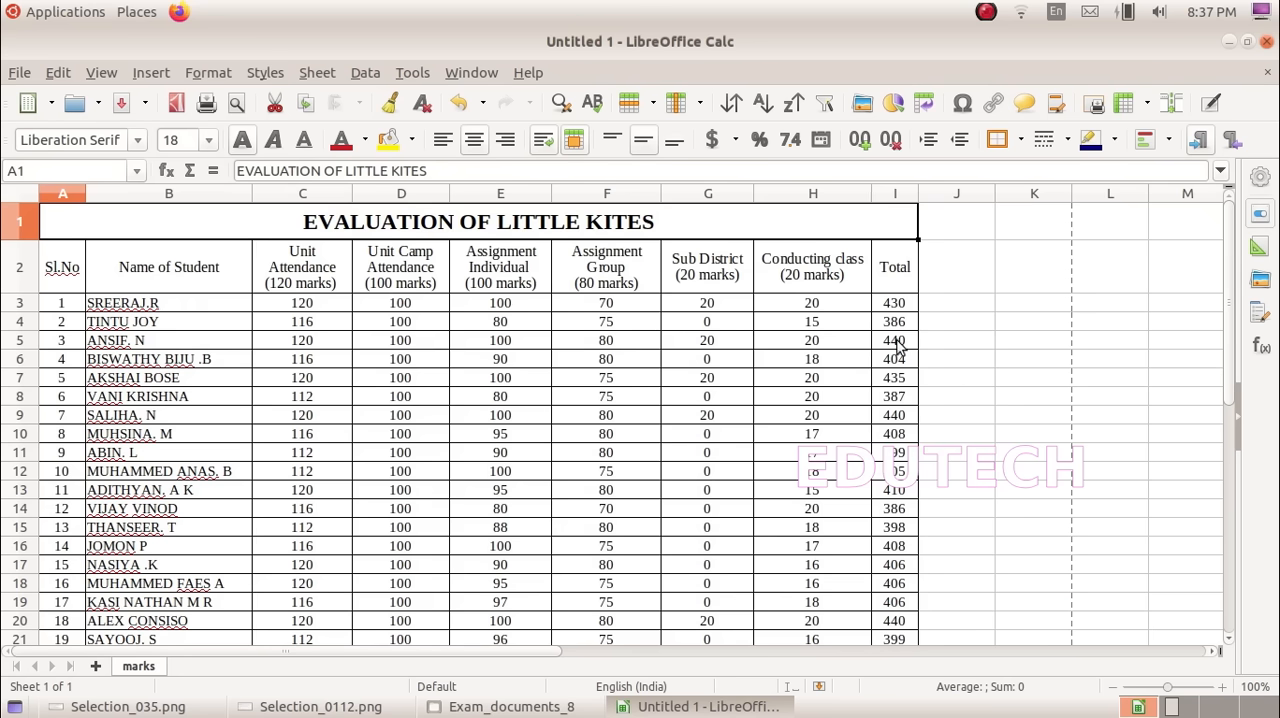
click(1065, 362)
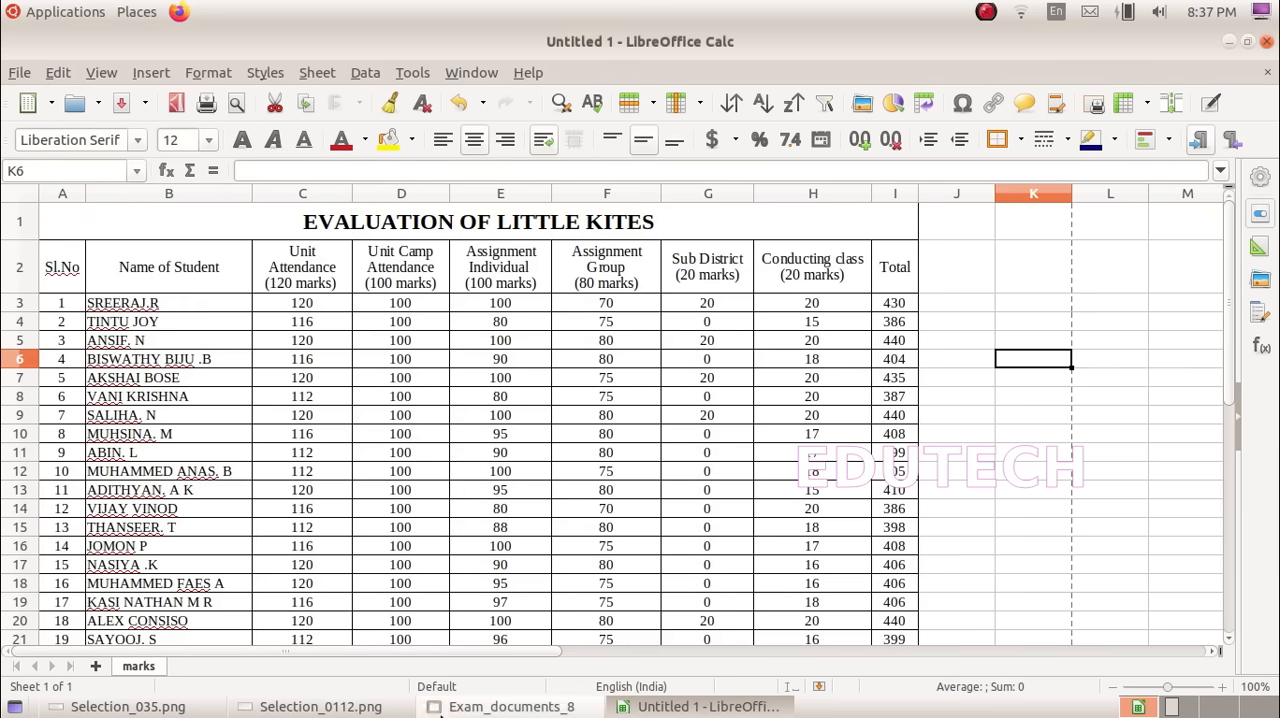
Step: Check the saving instructions in Selection_0112.png and choose the Exam8 folder in the home folder as the spreadsheet's save location
click(320, 706)
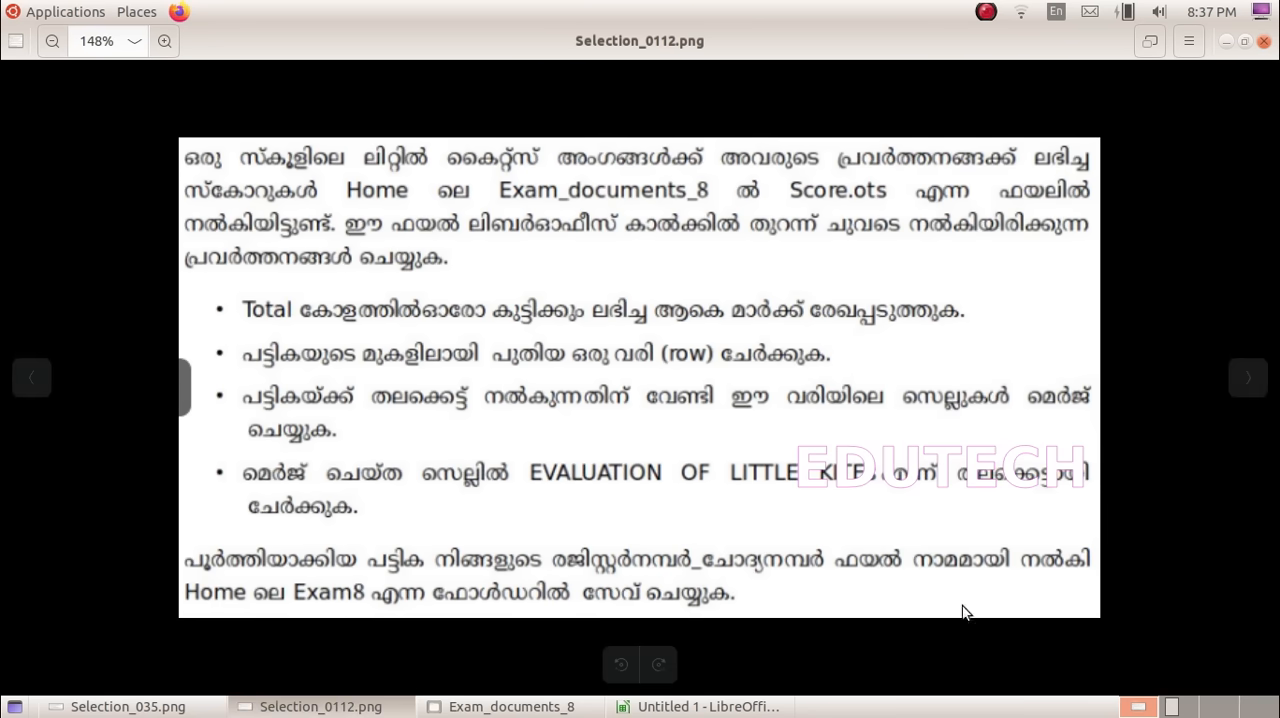
click(652, 707)
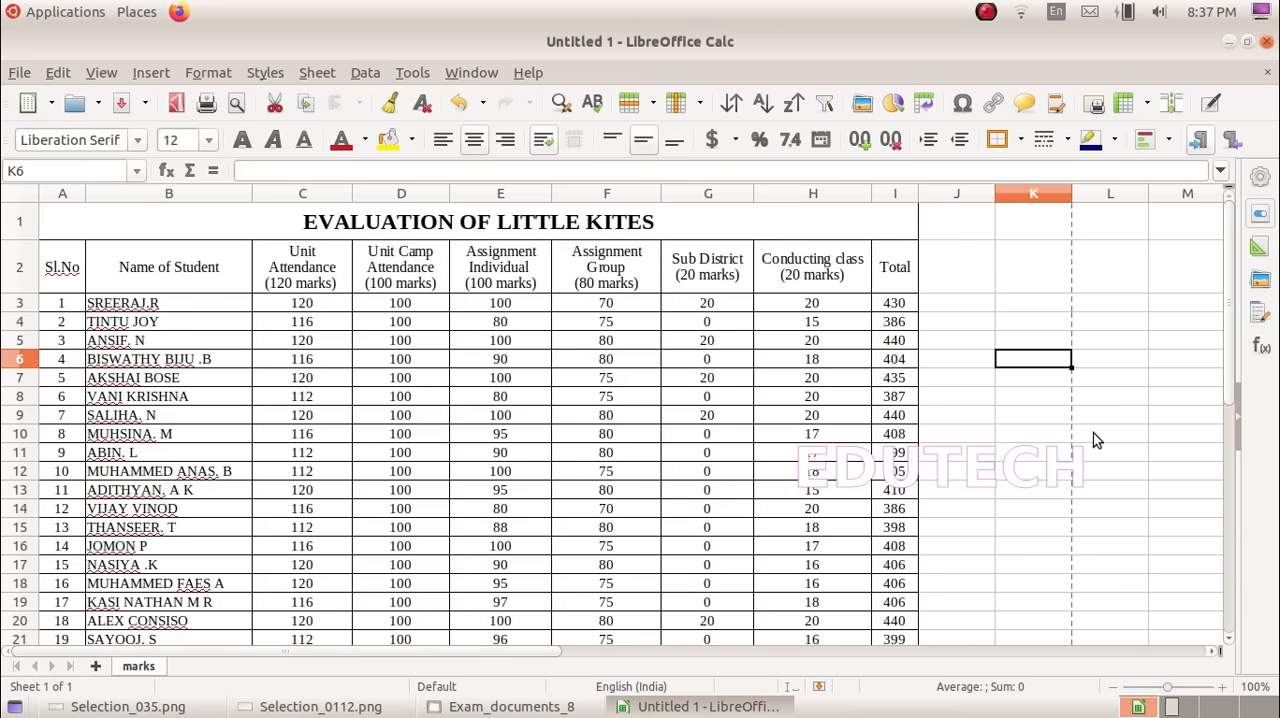
click(1005, 440)
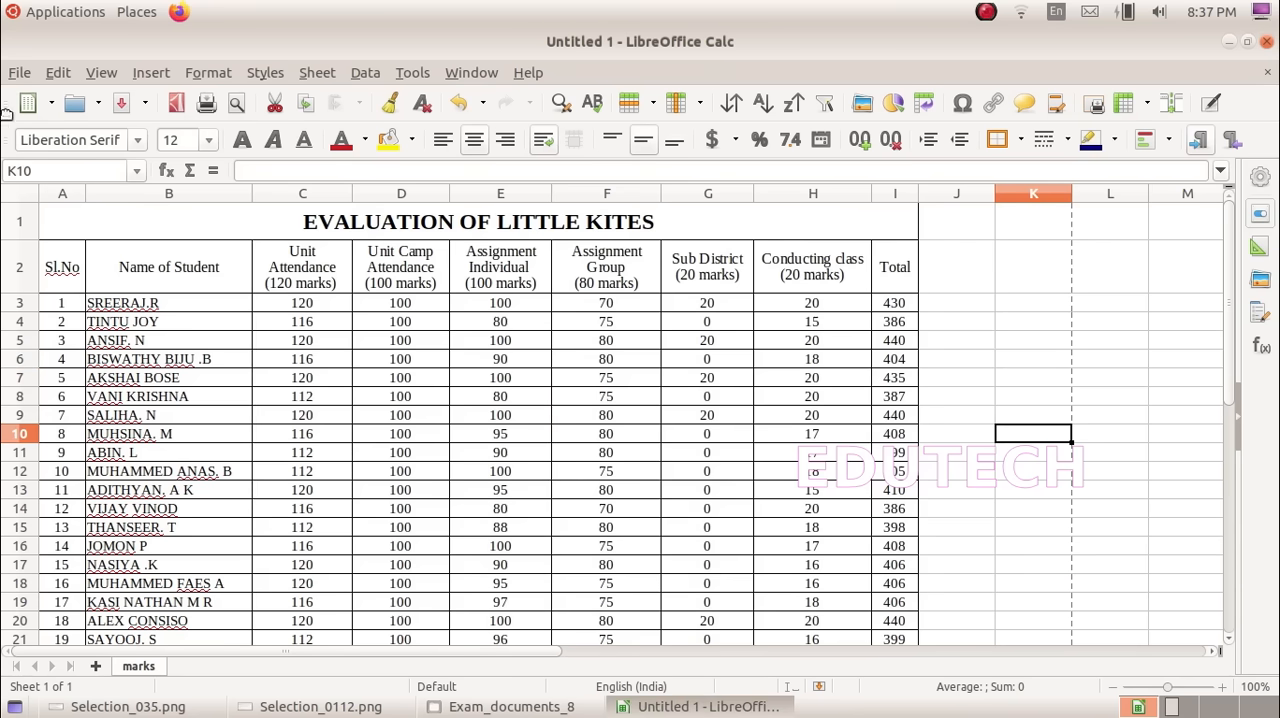
click(17, 73)
click(37, 343)
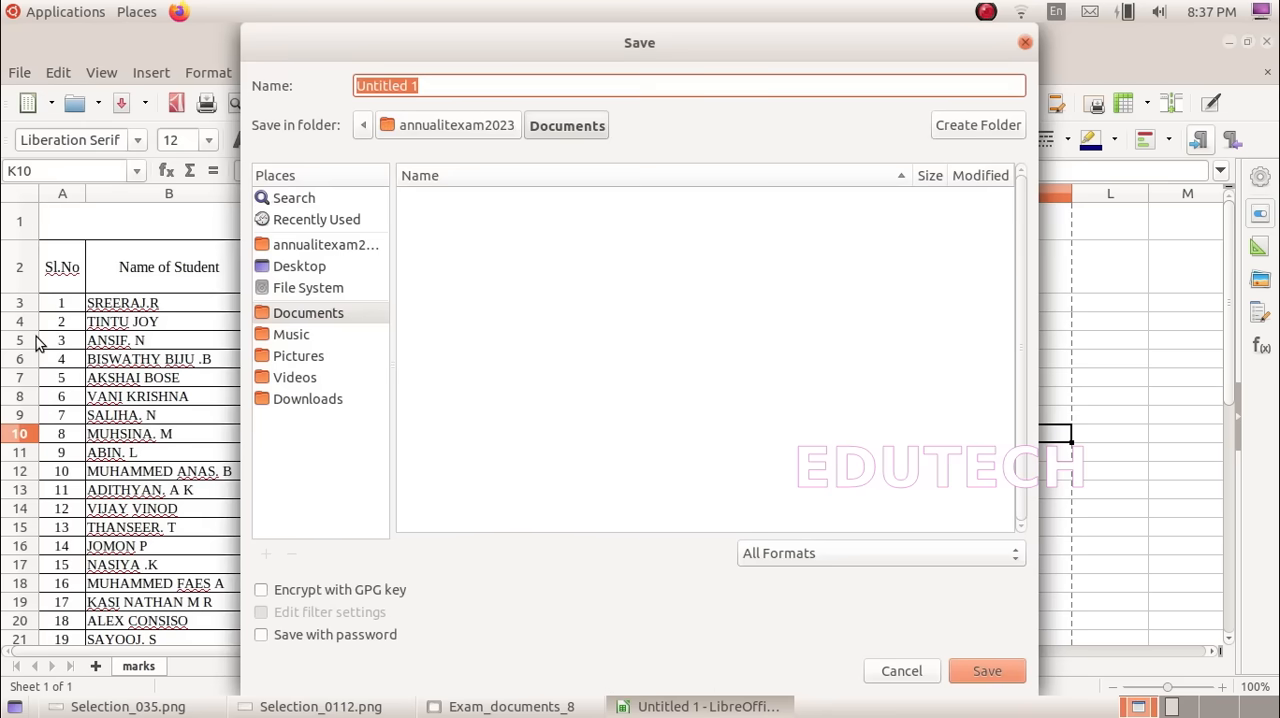
click(325, 246)
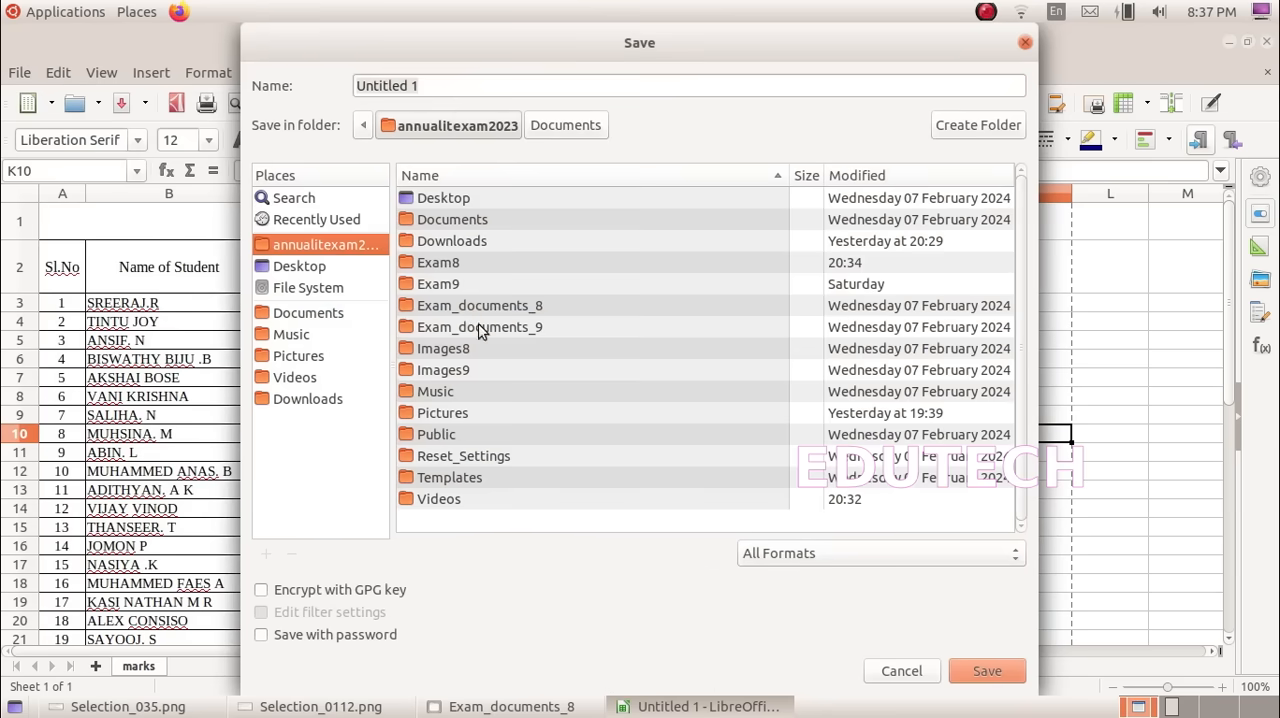
double_click(451, 262)
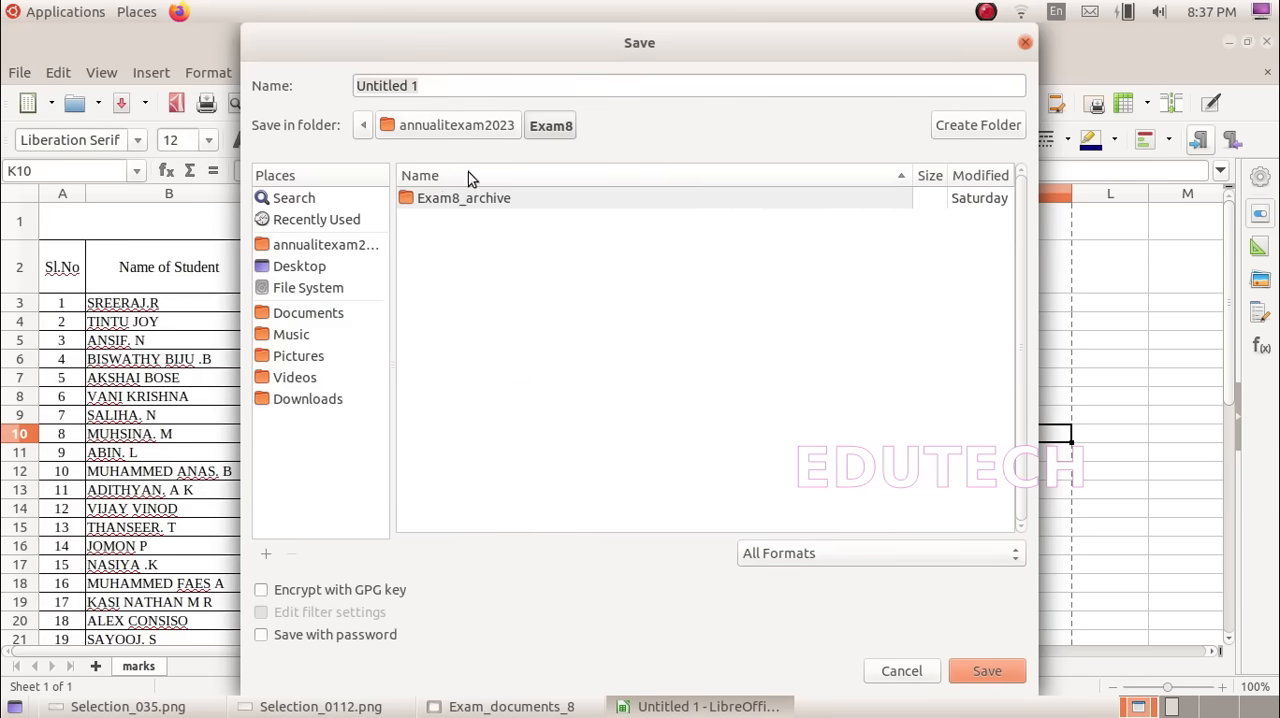
Step: Name the spreadsheet 8C23_1 and save it in the Exam8 folder
triple_click(479, 86)
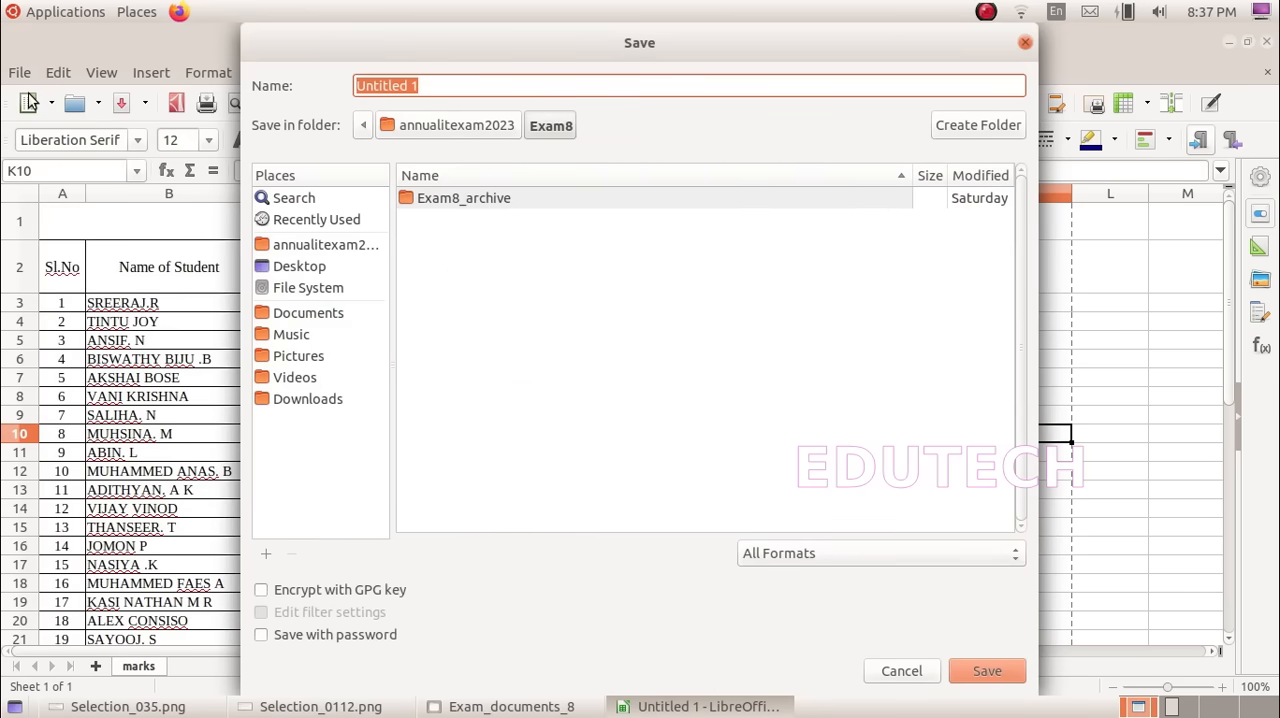
text(8)
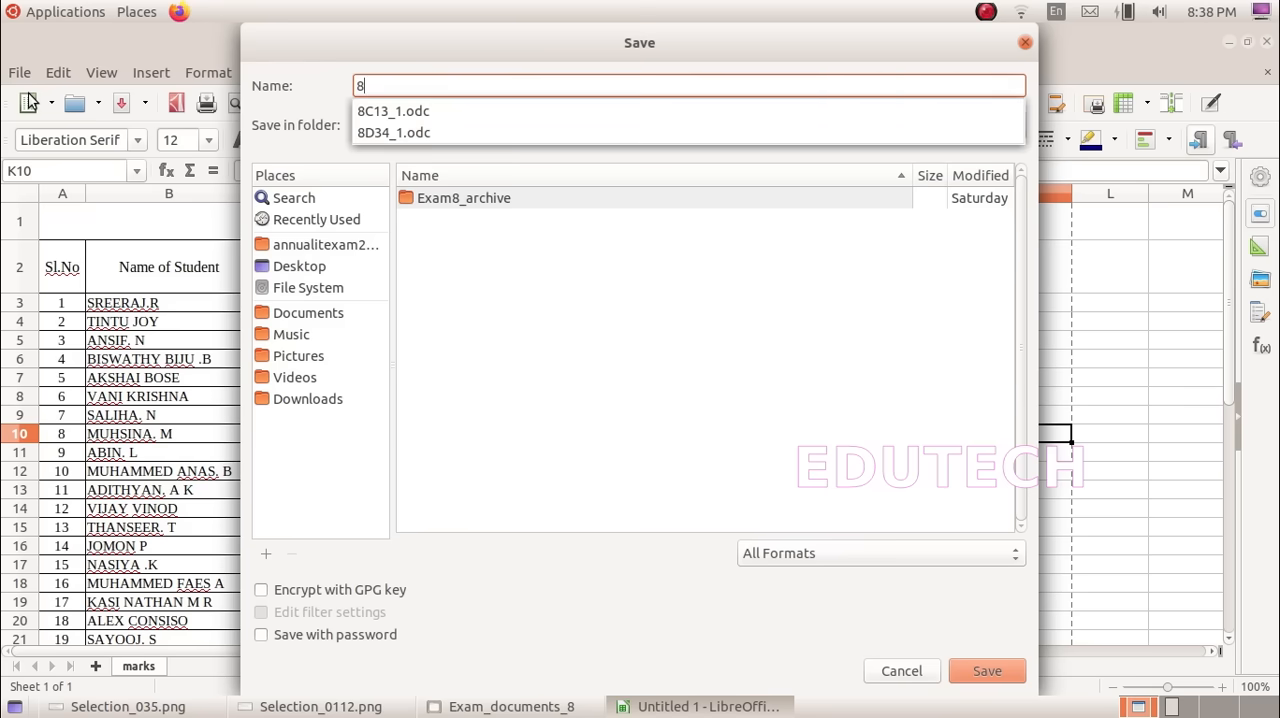
text(C23)
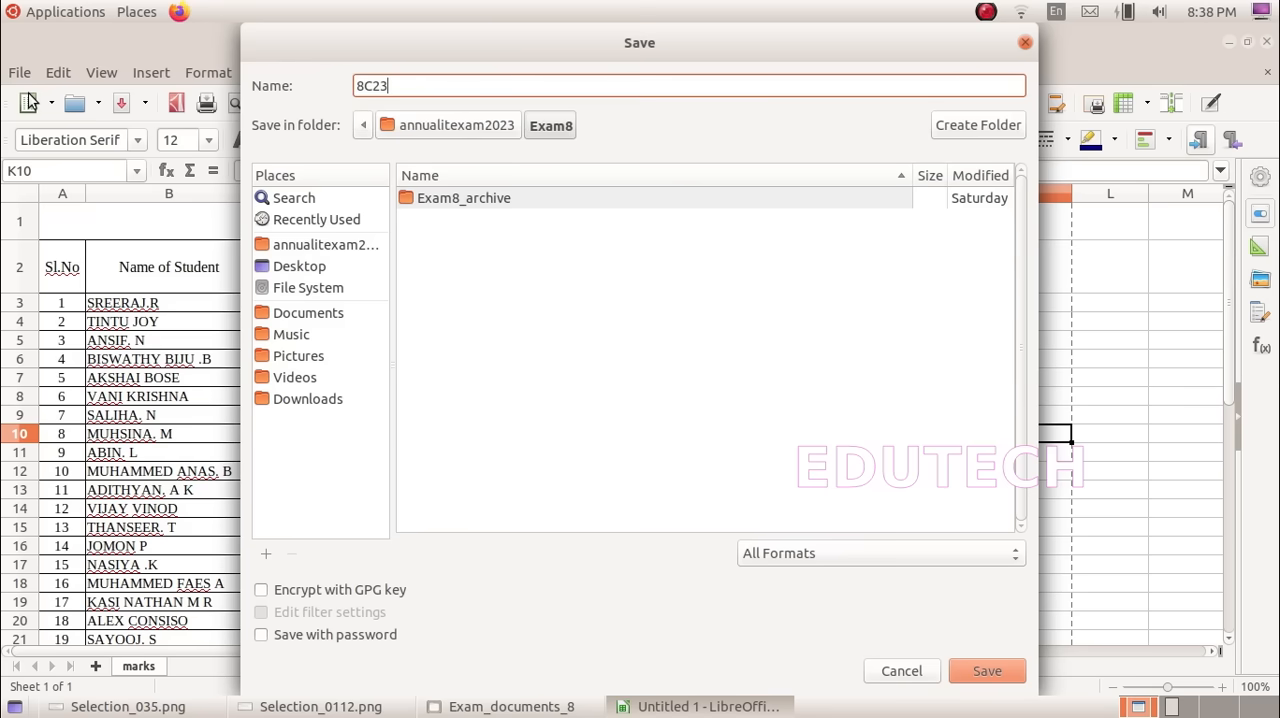
text(_1)
click(987, 672)
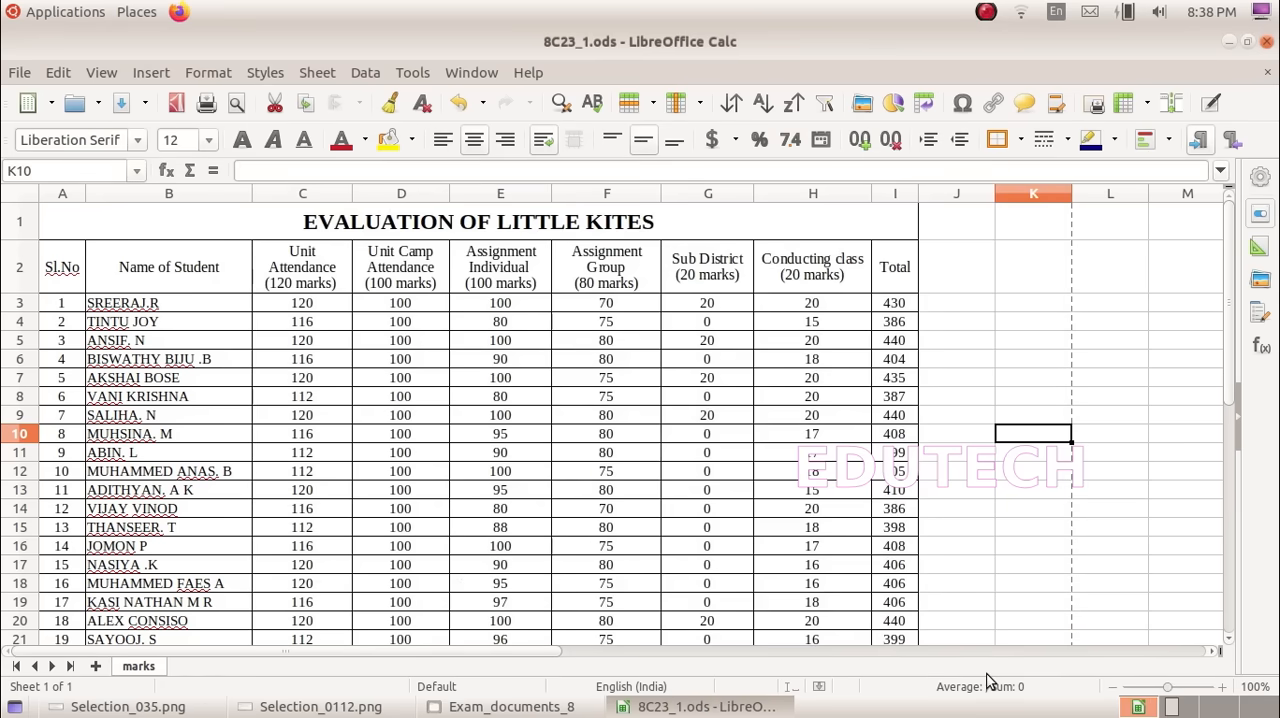